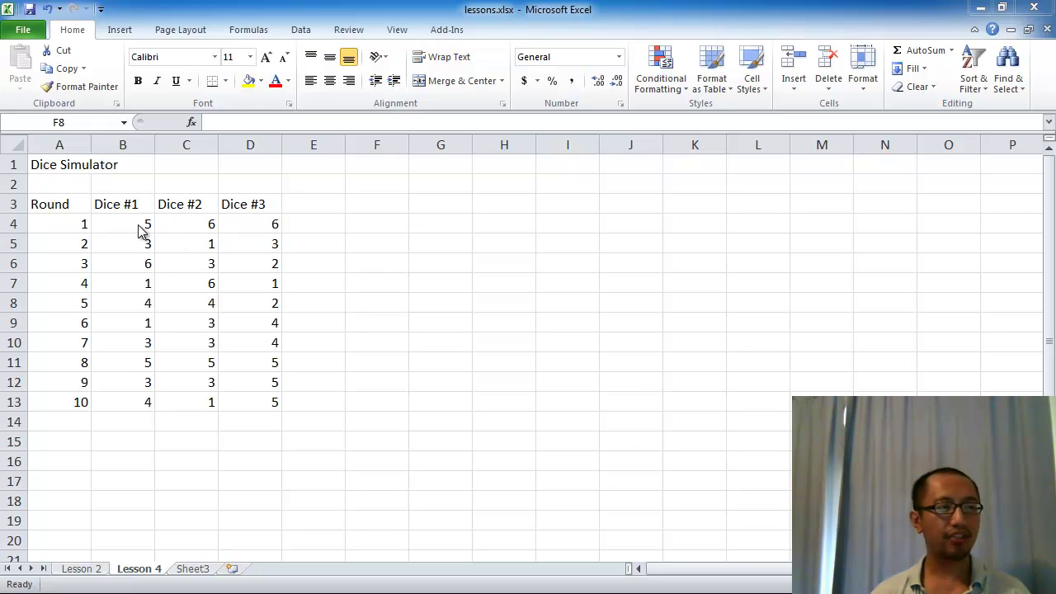
{"action": "left_click", "coordinate": [213, 403]}
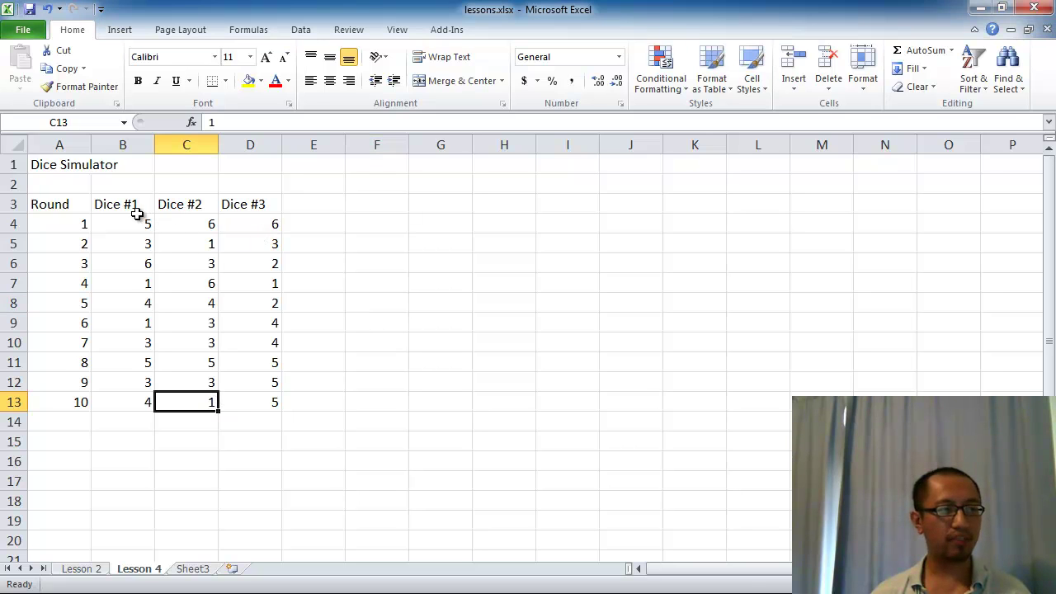
{"action": "left_click_drag", "start_coordinate": [139, 221], "coordinate": [250, 402]}
{"action": "left_click", "coordinate": [251, 402]}
{"action": "left_click", "coordinate": [379, 225]}
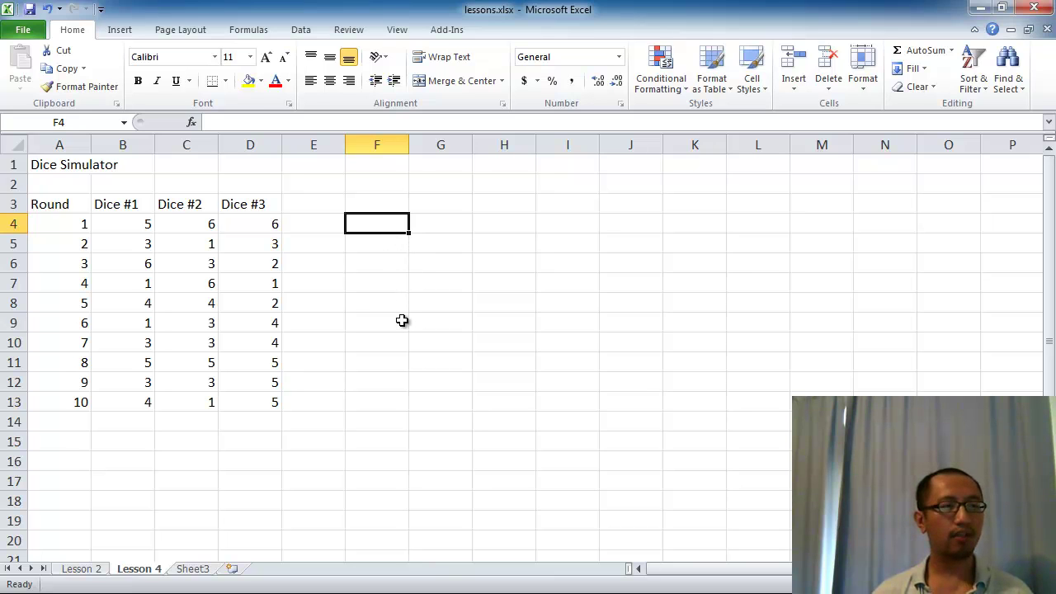
Step: Enter the formula =COUNT(B4:D13) in cell F5 to count all the dice results
{"action": "left_click", "coordinate": [400, 251]}
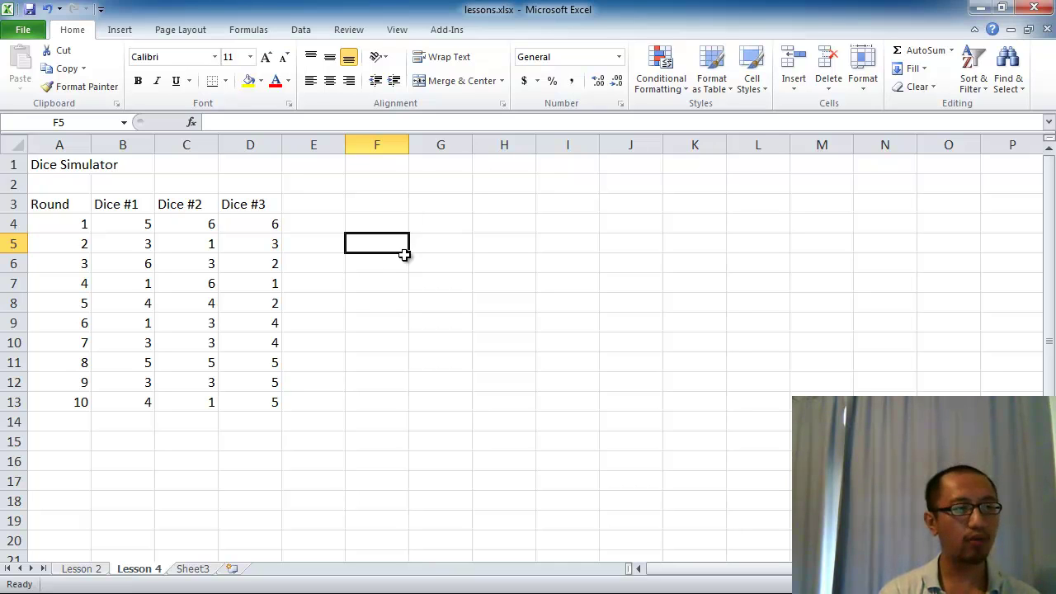
{"action": "type", "text": "="}
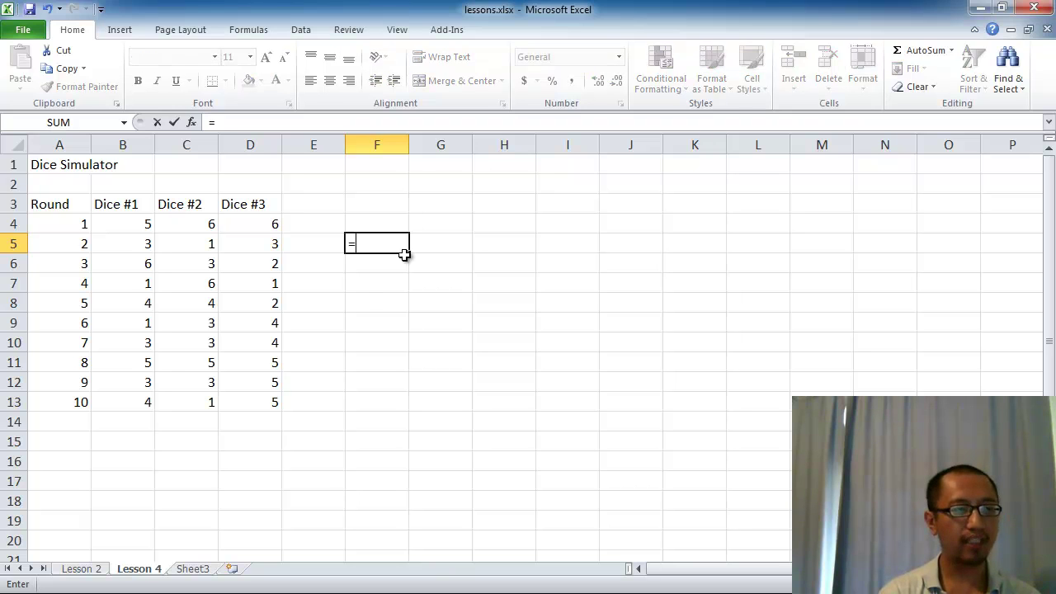
{"action": "type", "text": "count"}
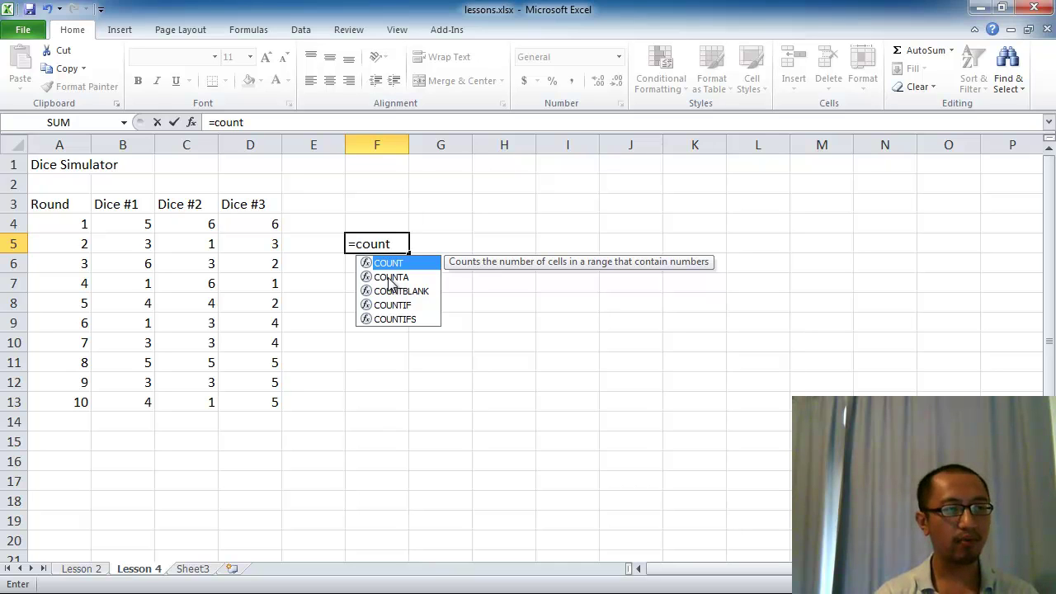
{"action": "type", "text": "("}
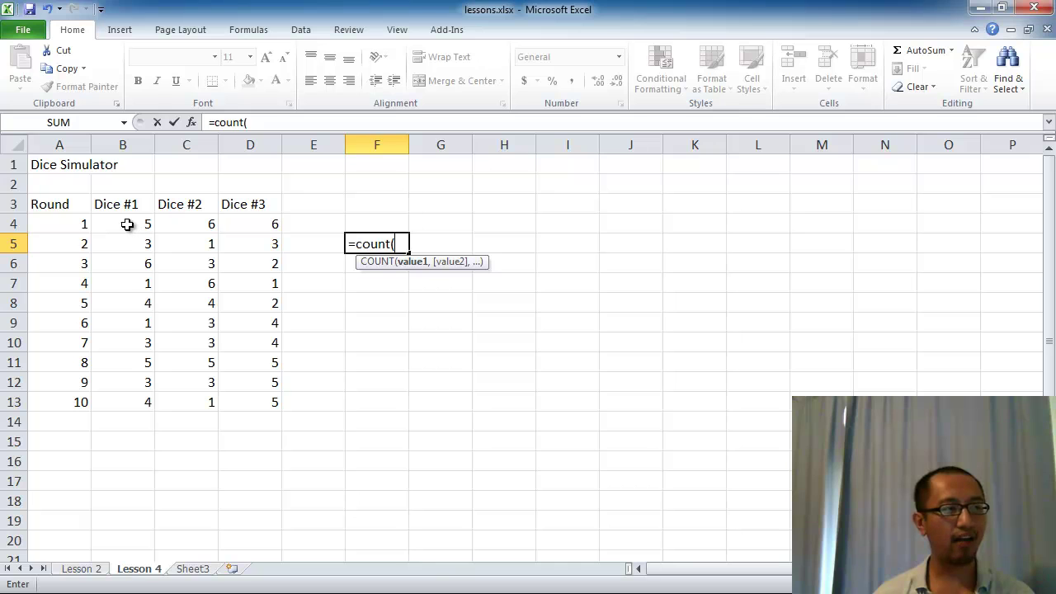
{"action": "left_click_drag", "start_coordinate": [127, 224], "coordinate": [255, 401]}
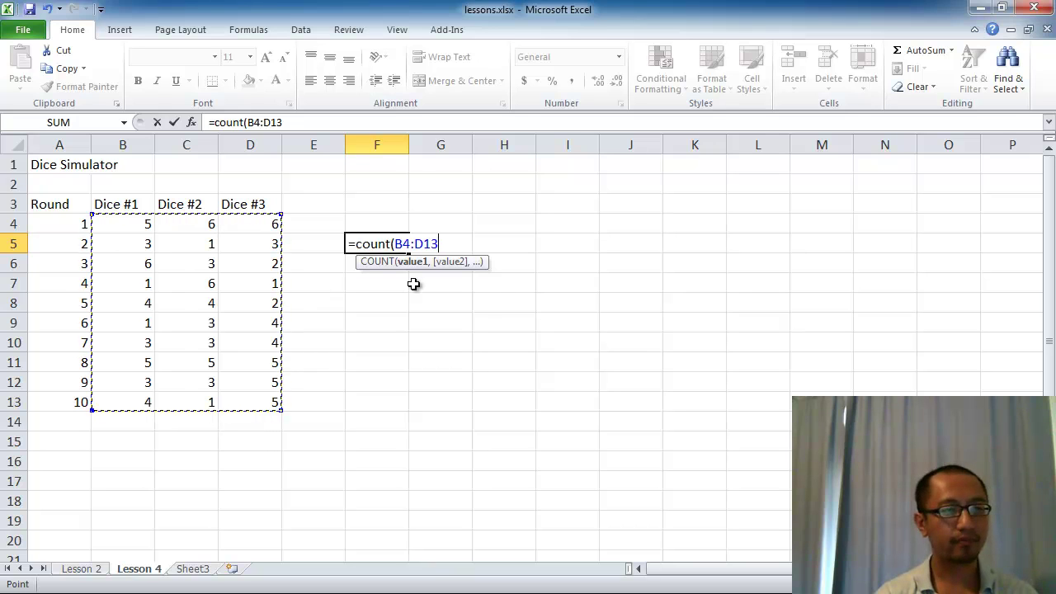
{"action": "type", "text": ")"}
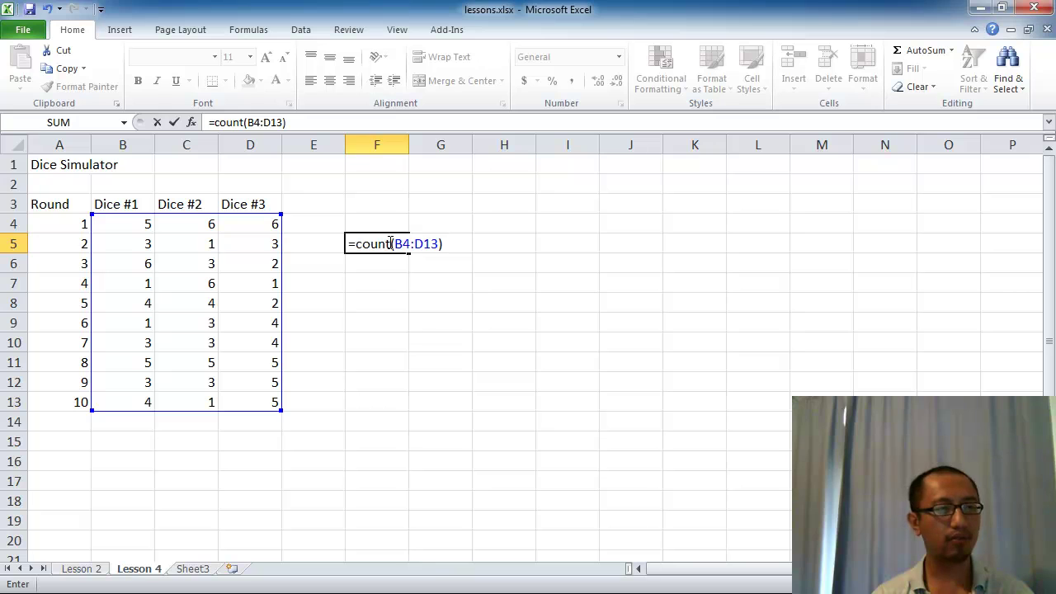
{"action": "key", "text": "Return"}
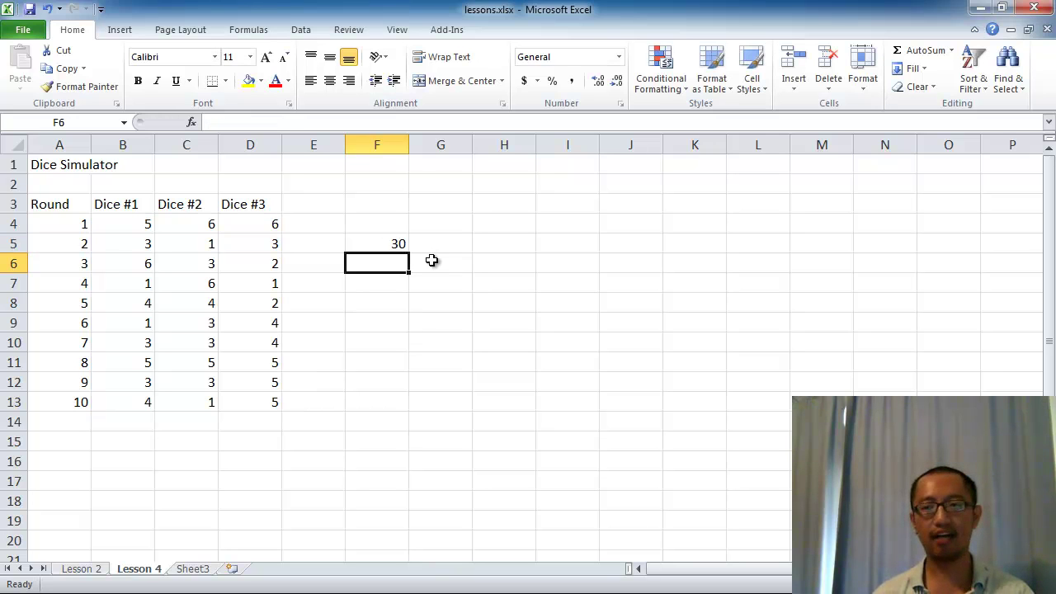
Step: Extend the COUNT formula's range in cell F5 to B4:E15, and clear the cell
{"action": "left_click", "coordinate": [384, 245]}
{"action": "left_click", "coordinate": [291, 128]}
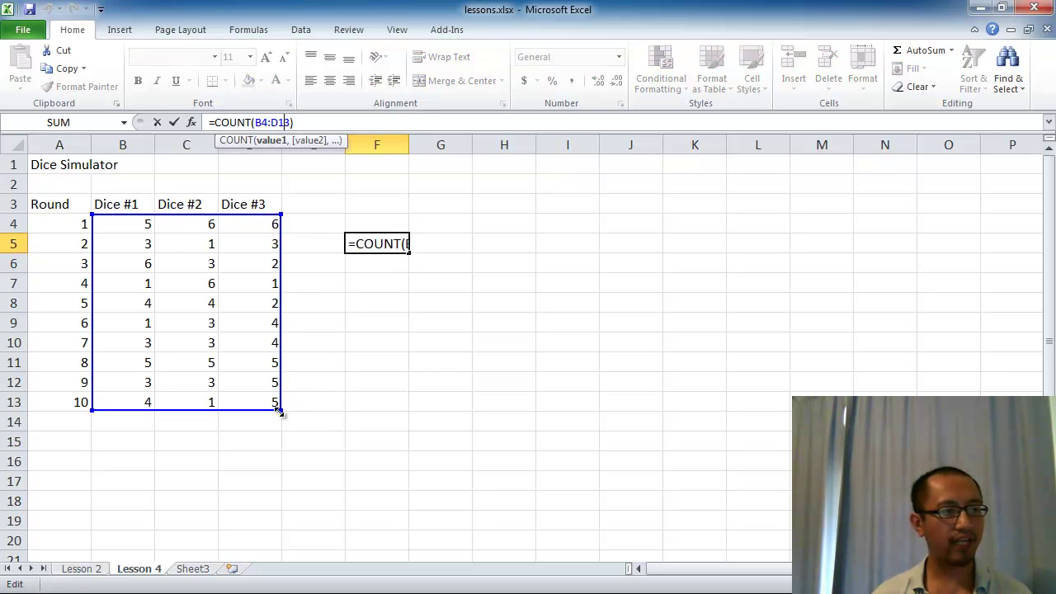
{"action": "left_click_drag", "start_coordinate": [279, 410], "coordinate": [338, 455]}
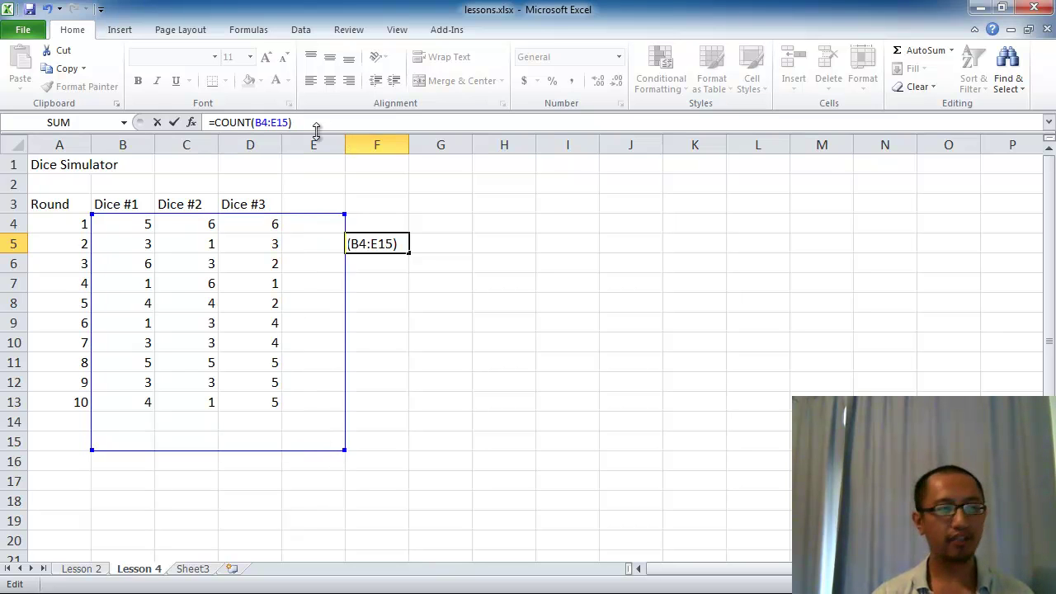
{"action": "key", "text": "Return"}
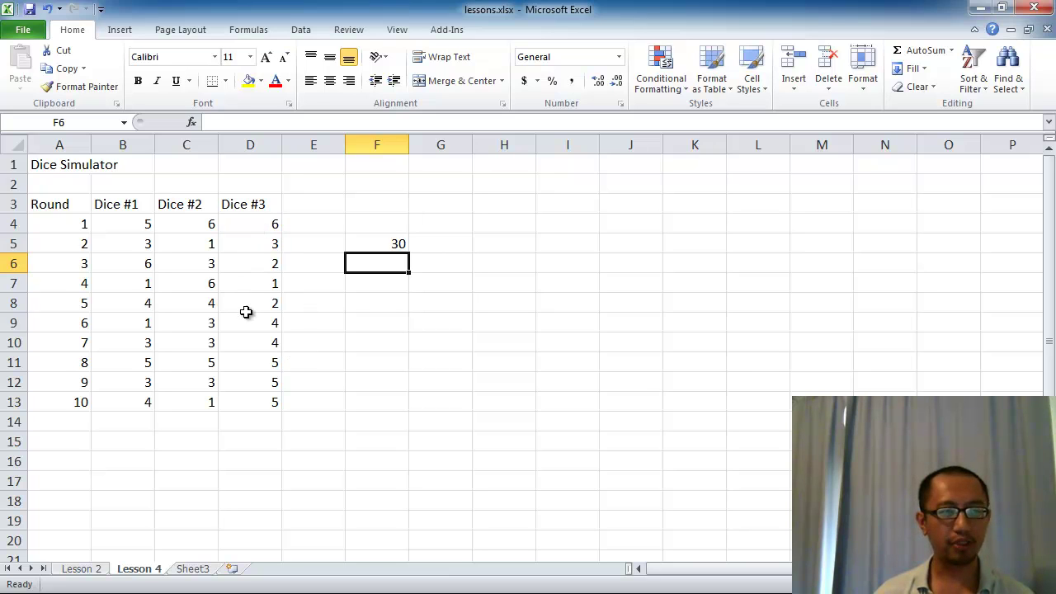
{"action": "key", "text": "Up"}
{"action": "key", "text": "Delete"}
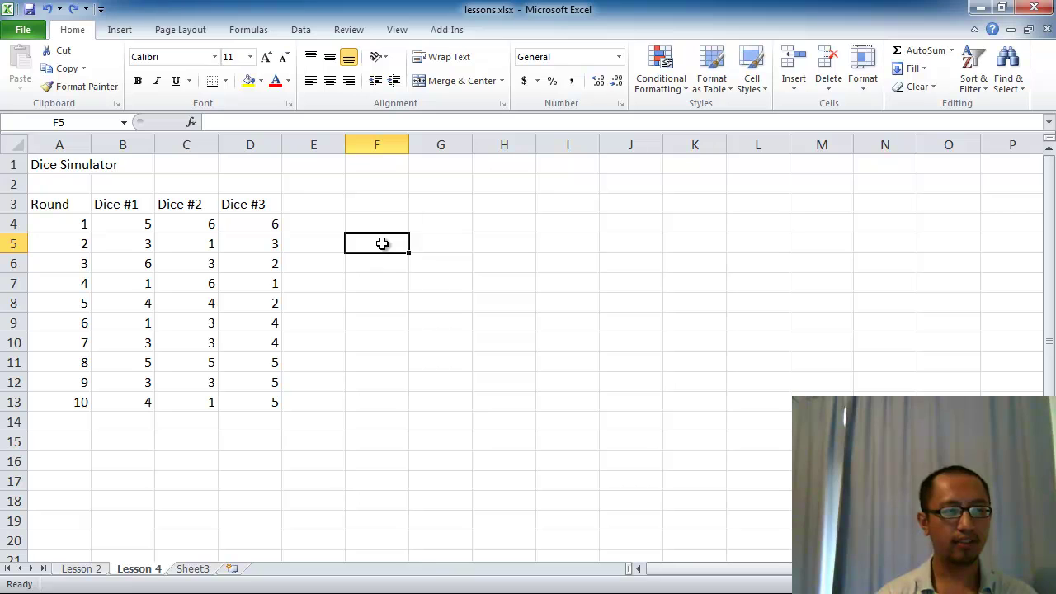
Step: Enter the label "Number of 6s generated" in cell F5 and widen column F to fit it
{"action": "type", "text": "Number of "}
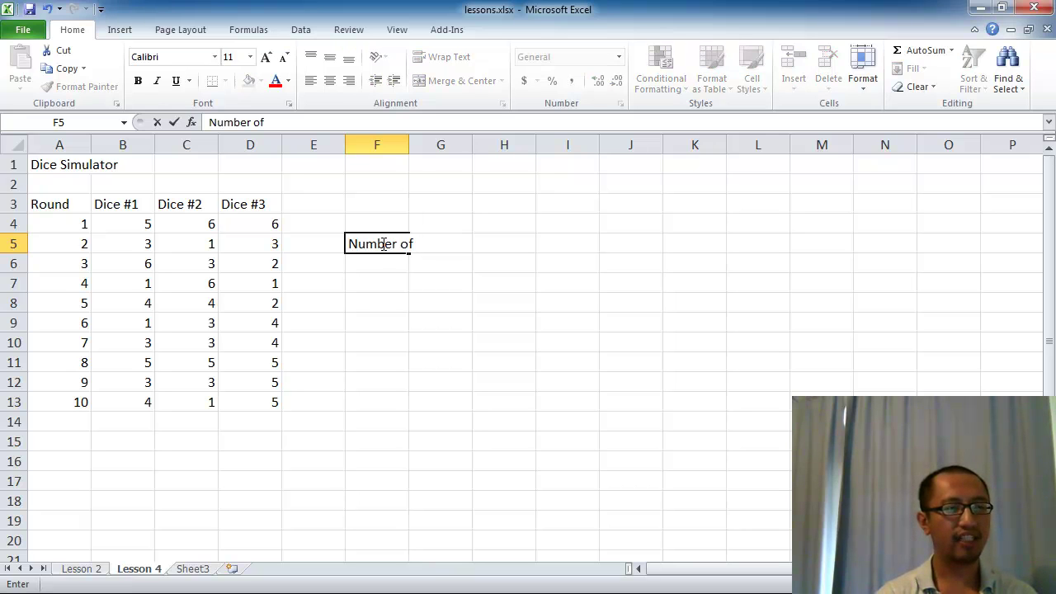
{"action": "type", "text": "6s genera"}
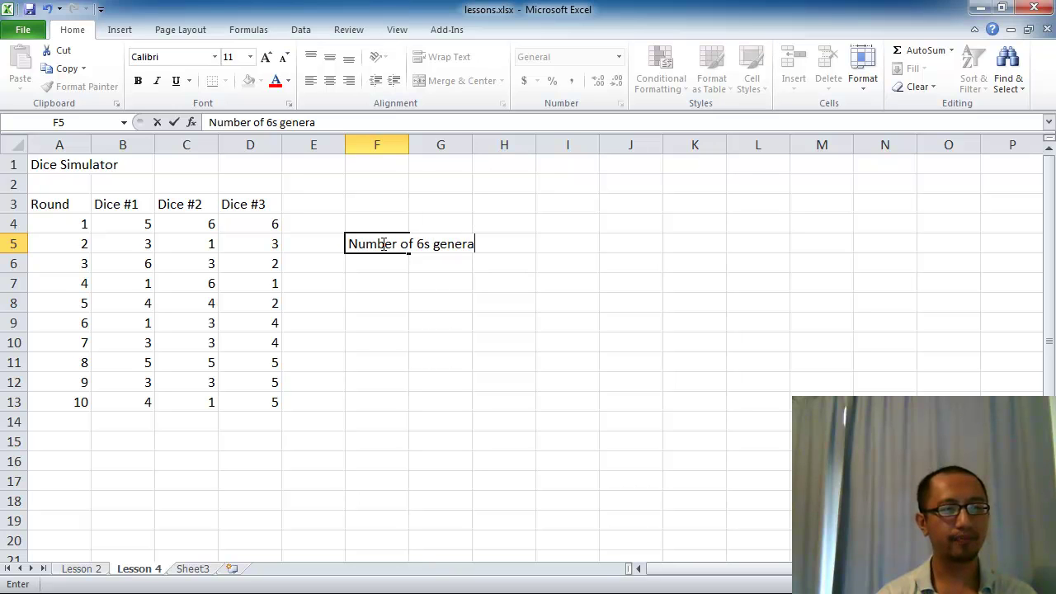
{"action": "type", "text": "ted"}
{"action": "key", "text": "Return"}
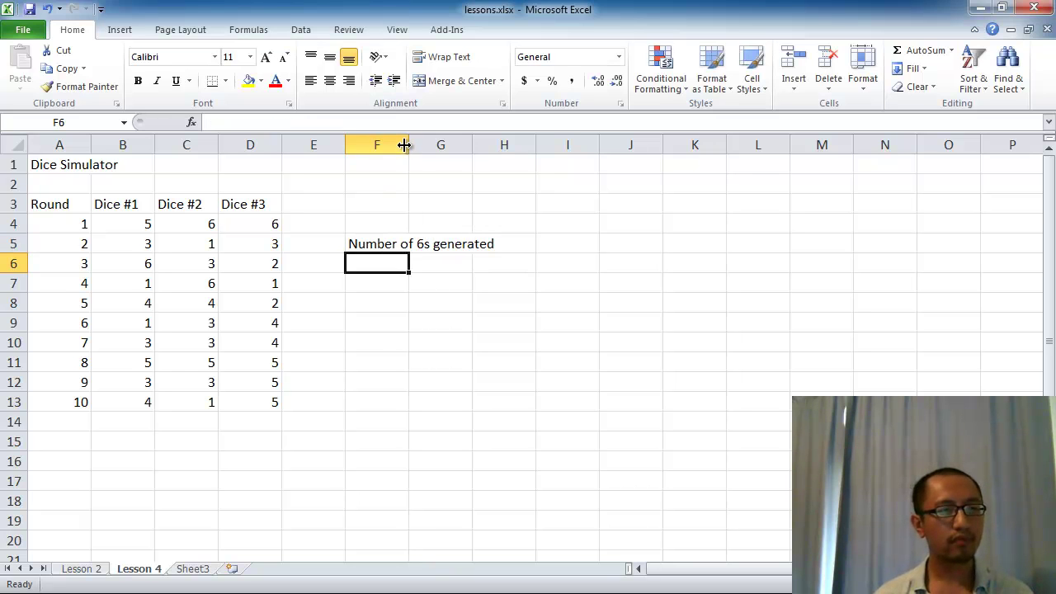
{"action": "left_click_drag", "start_coordinate": [404, 145], "coordinate": [499, 145]}
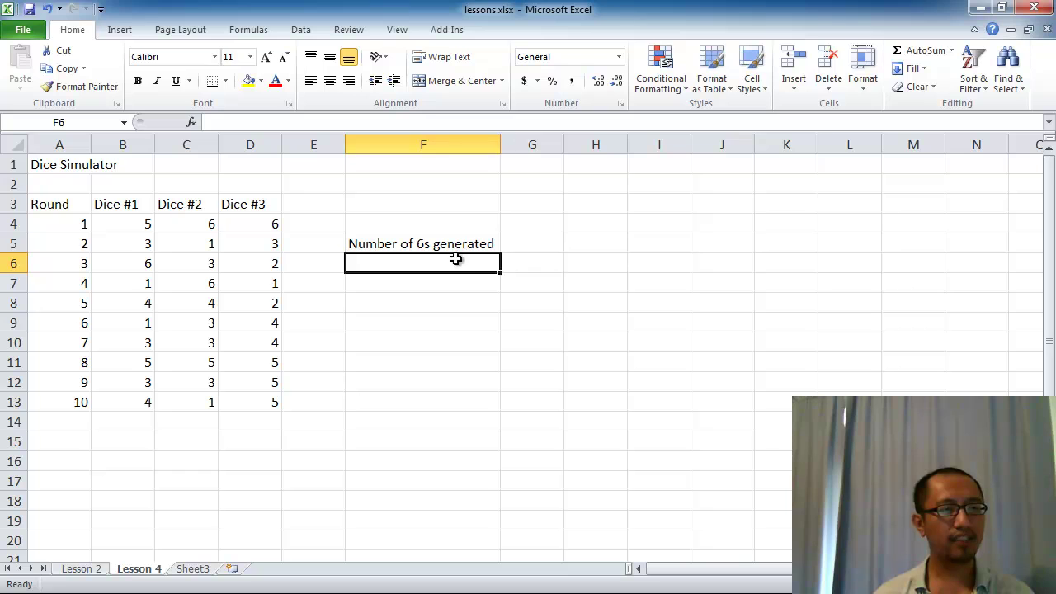
Step: Enter the formula =COUNTIF(B4:D13,6) in cell G5 to count the sixes among the dice results
{"action": "left_click", "coordinate": [509, 243]}
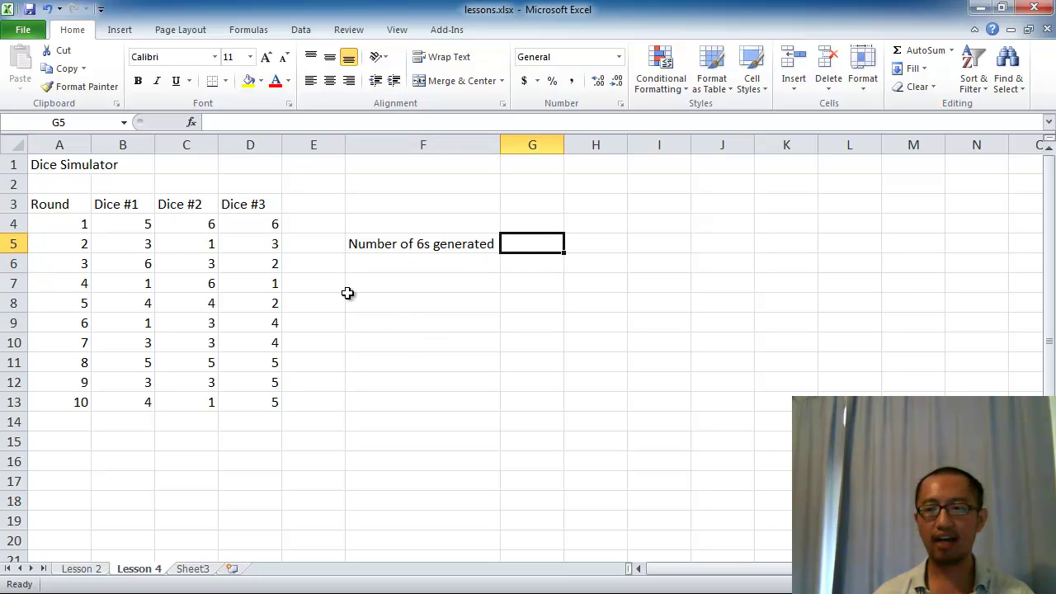
{"action": "left_click_drag", "start_coordinate": [137, 230], "coordinate": [245, 400]}
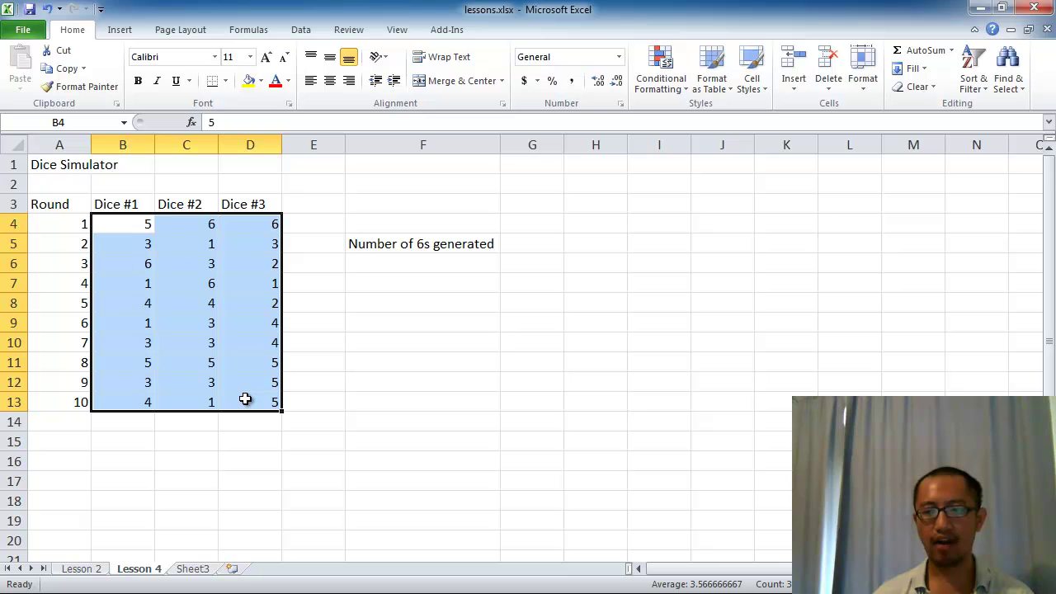
{"action": "left_click", "coordinate": [528, 239]}
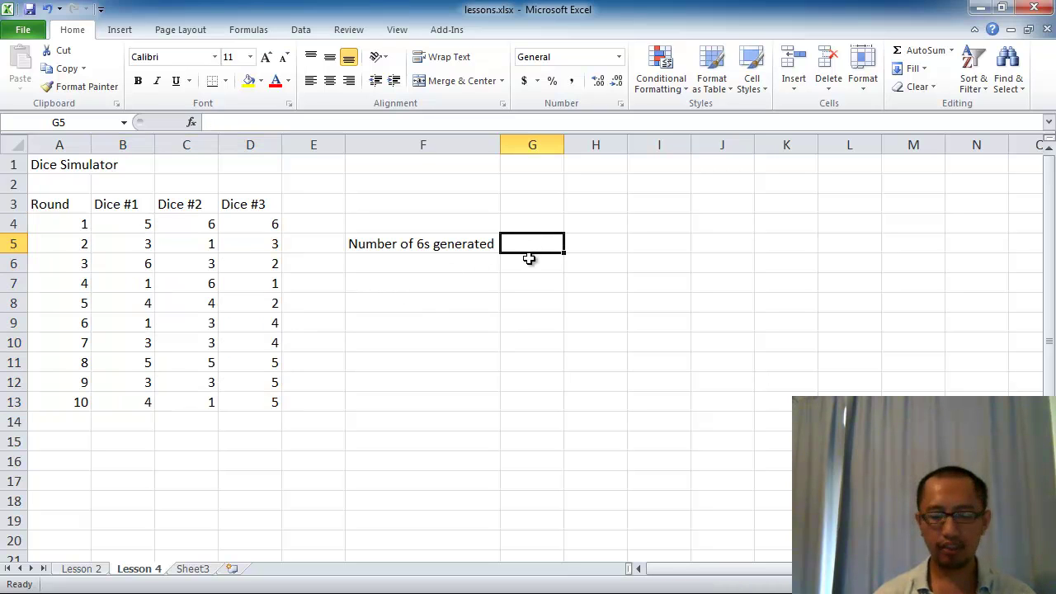
{"action": "type", "text": "="}
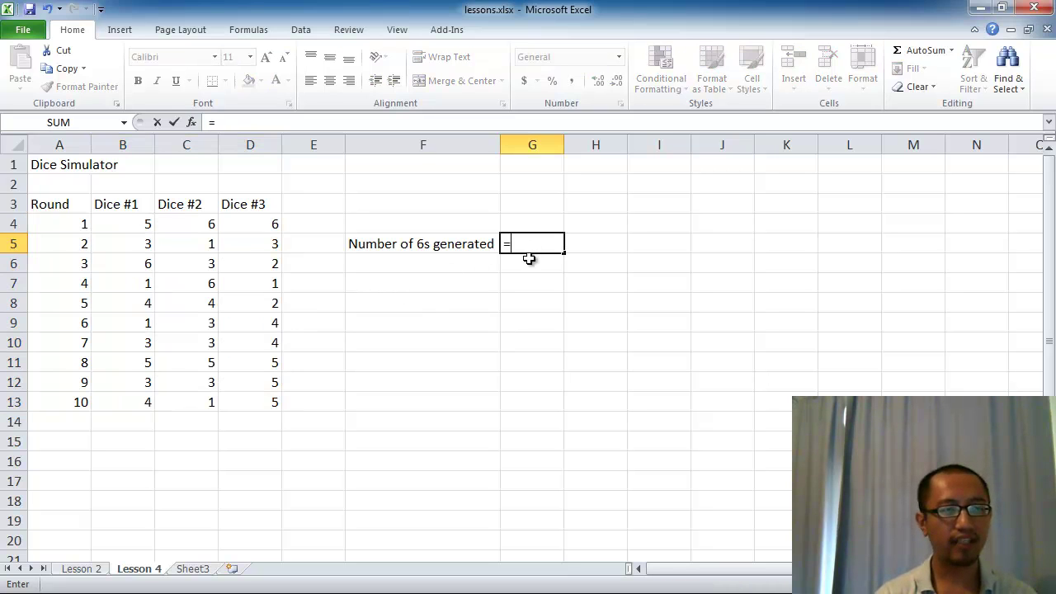
{"action": "type", "text": "countif"}
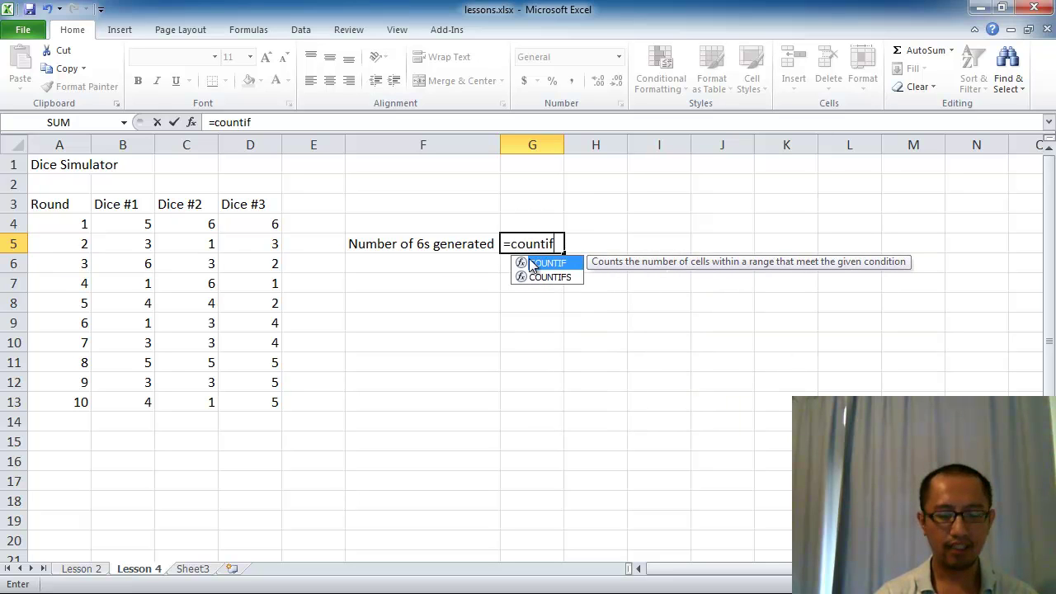
{"action": "type", "text": "("}
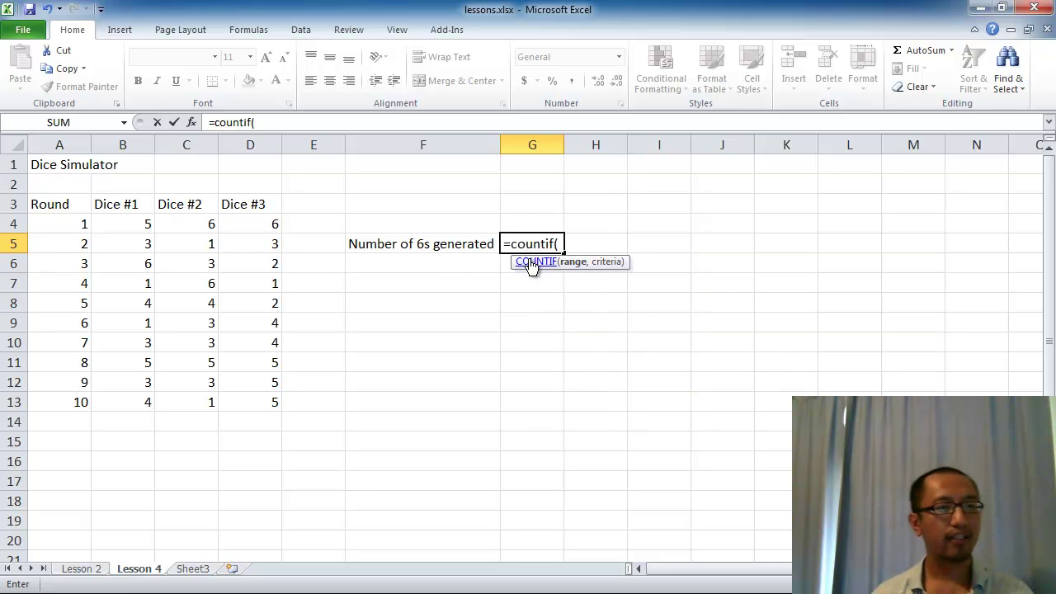
{"action": "left_click_drag", "start_coordinate": [120, 217], "coordinate": [271, 400]}
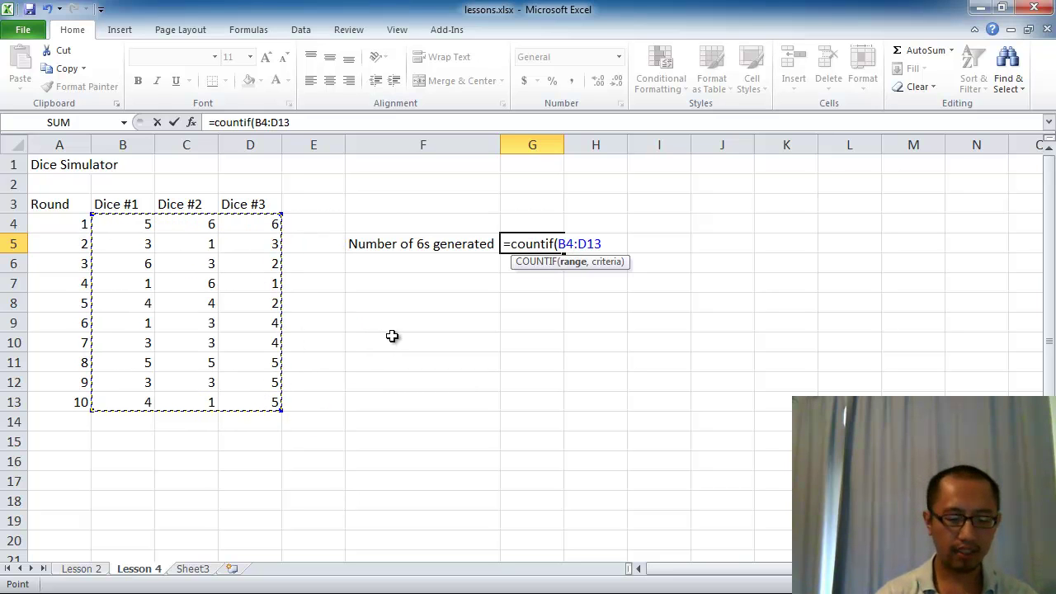
{"action": "type", "text": ","}
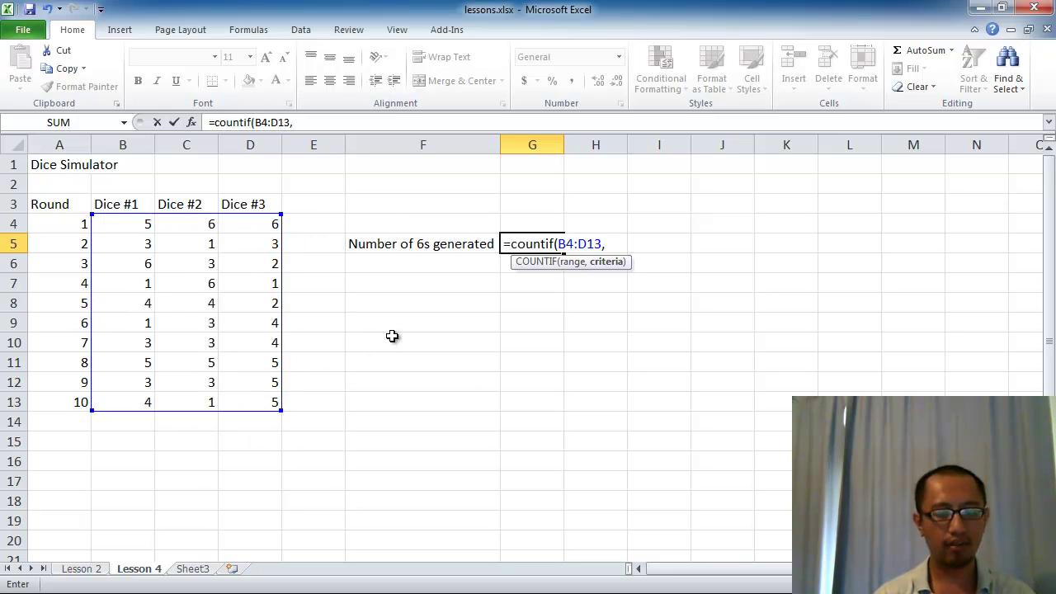
{"action": "type", "text": "6"}
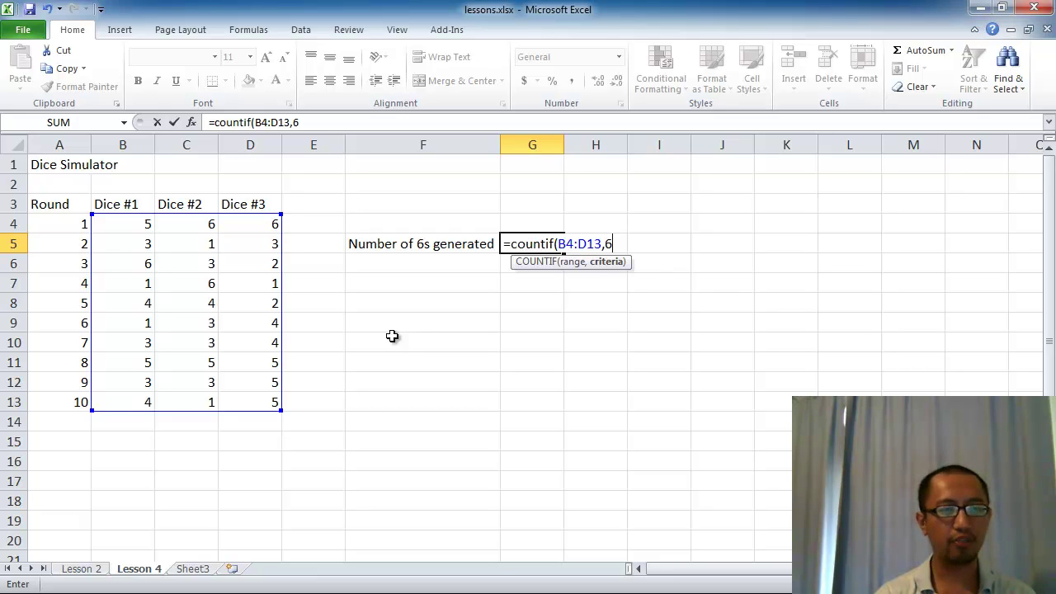
{"action": "type", "text": ")"}
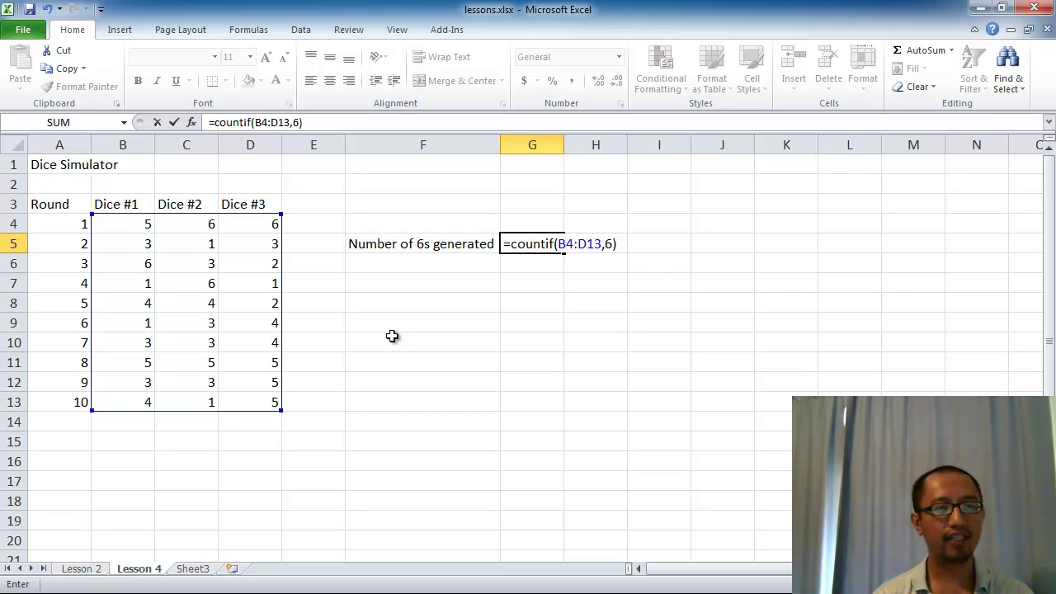
{"action": "key", "text": "Return"}
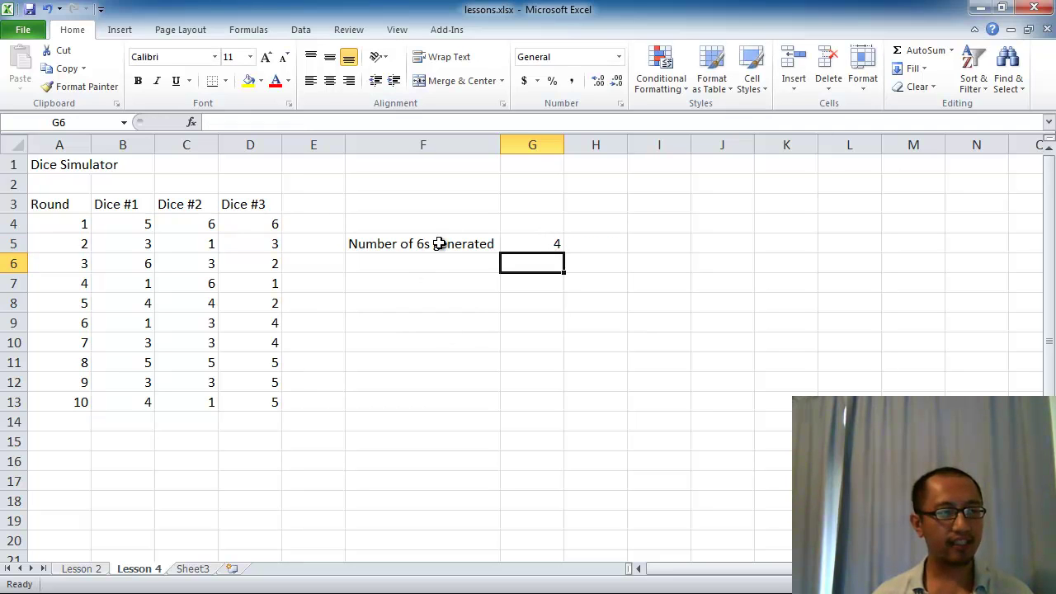
Step: Examine the range and criterion used by the COUNTIF formula in cell G5
{"action": "left_click_drag", "start_coordinate": [137, 227], "coordinate": [245, 399]}
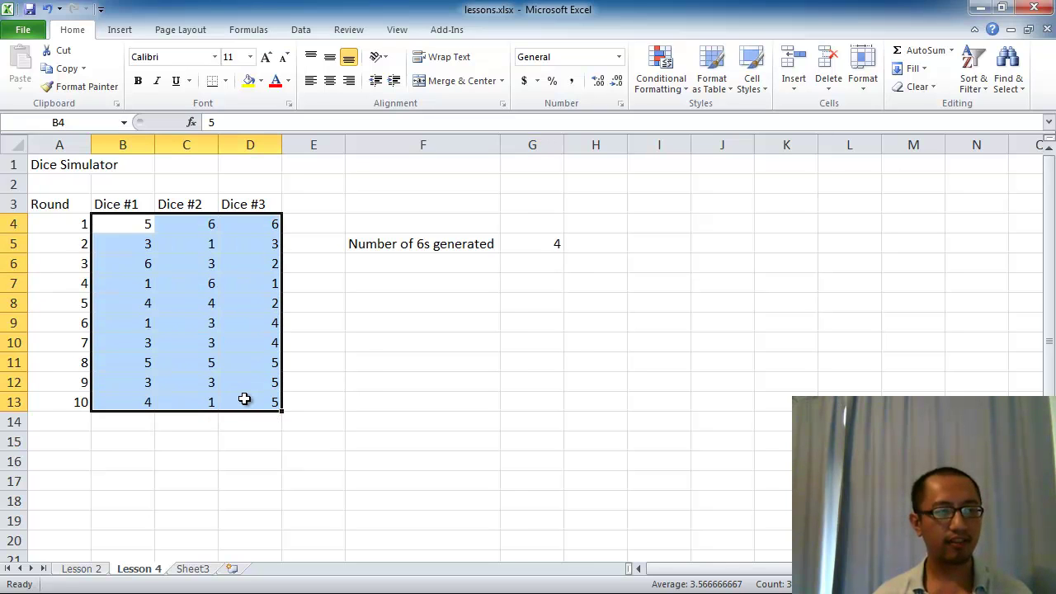
{"action": "left_click", "coordinate": [532, 241]}
{"action": "left_click", "coordinate": [269, 124]}
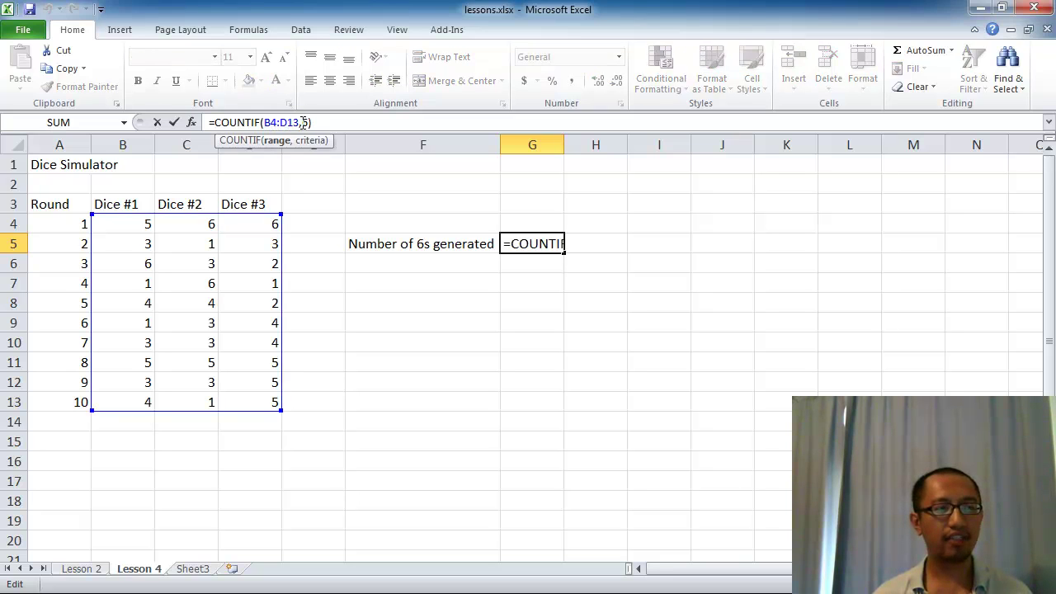
{"action": "left_click_drag", "start_coordinate": [301, 122], "coordinate": [310, 122]}
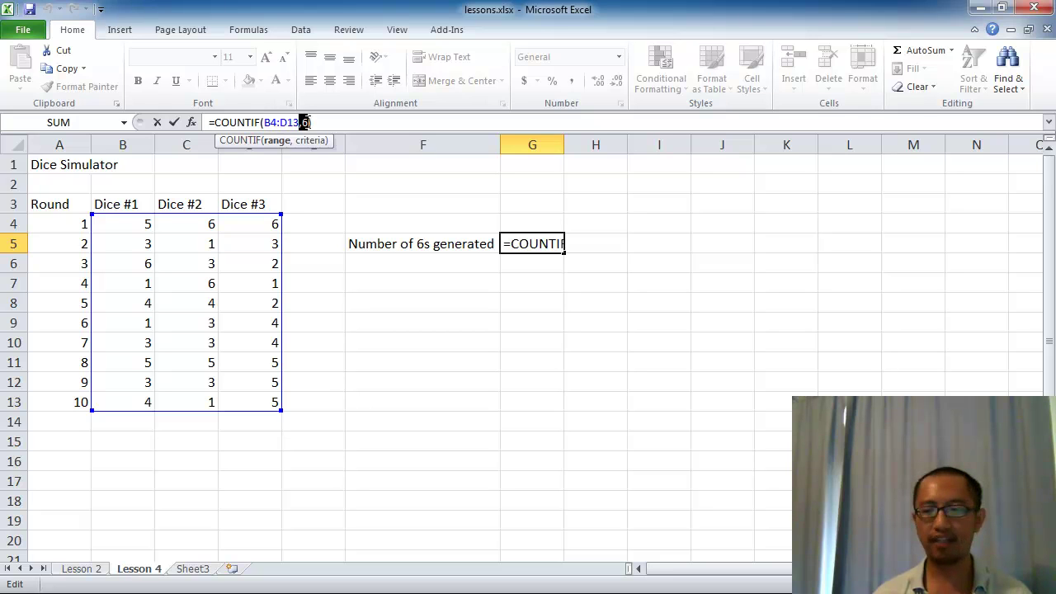
{"action": "key", "text": "Return"}
Step: Add the heading "Summary table" in cell F4 above the label for the number of sixes
{"action": "left_click", "coordinate": [404, 265]}
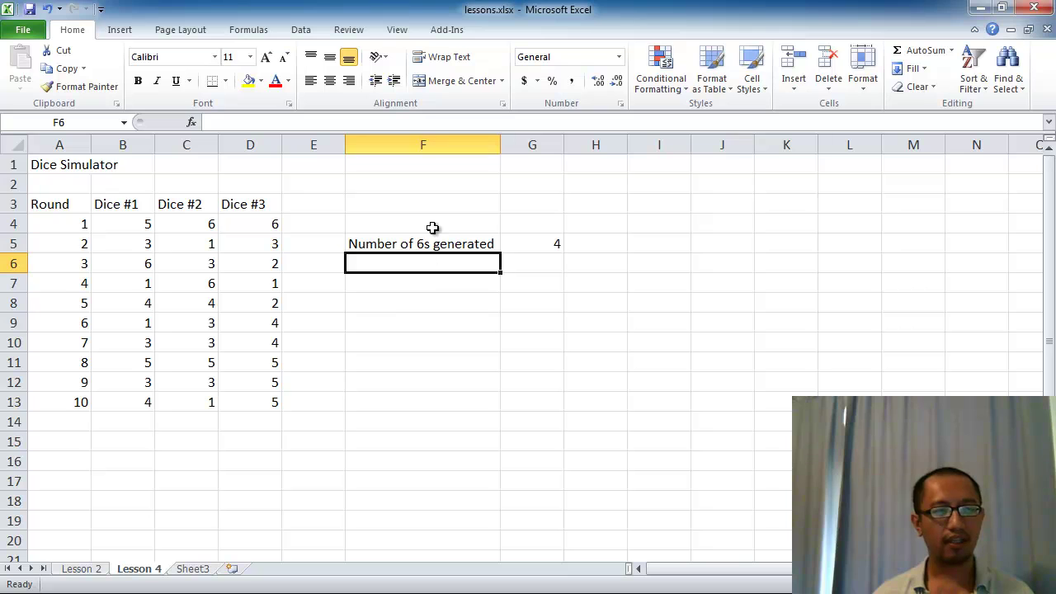
{"action": "left_click", "coordinate": [441, 224]}
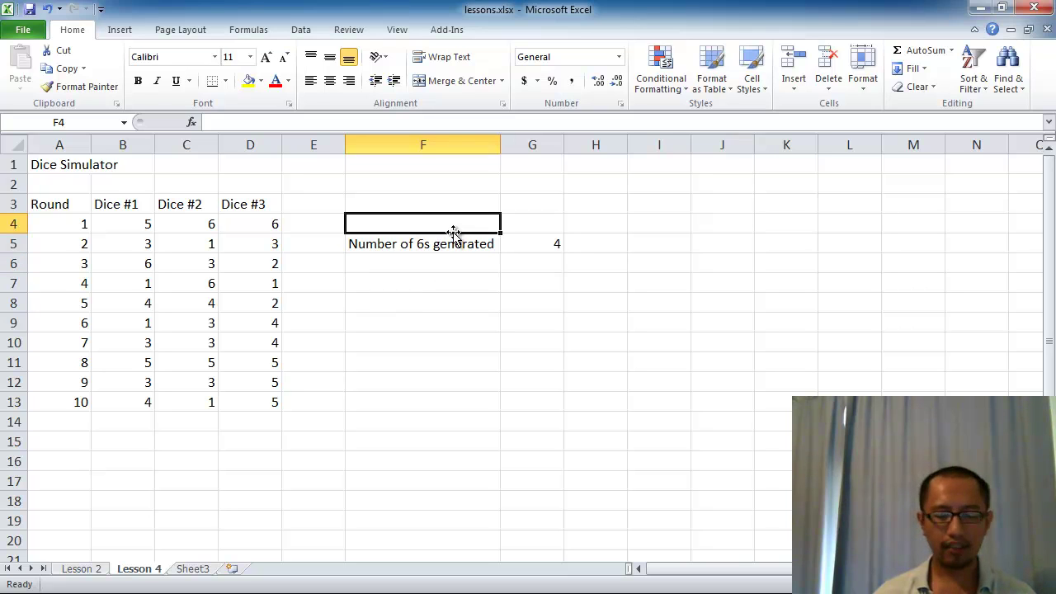
{"action": "type", "text": "Sum"}
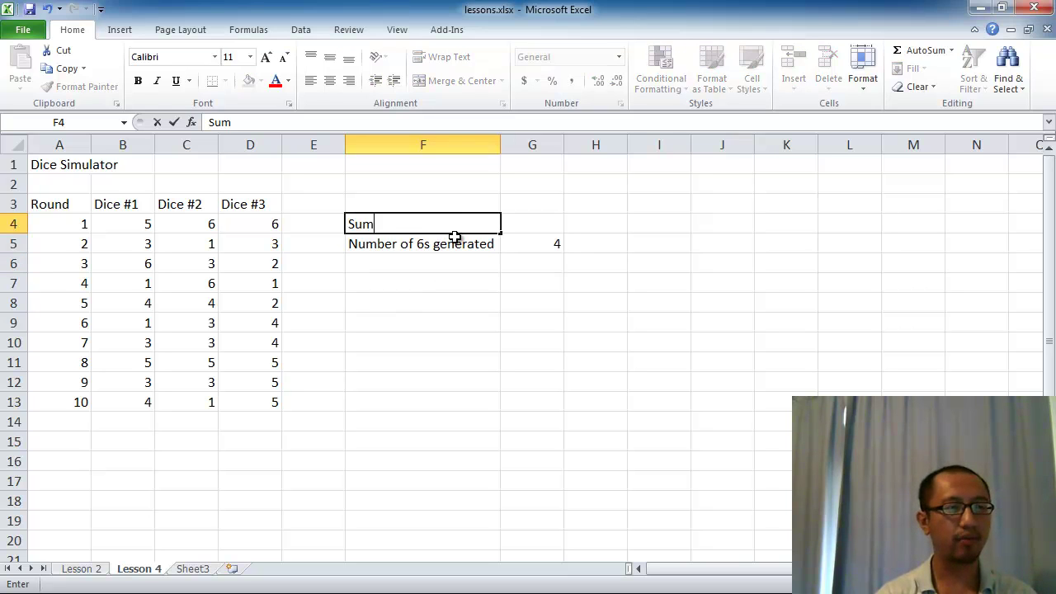
{"action": "type", "text": "mary table"}
{"action": "key", "text": "Return"}
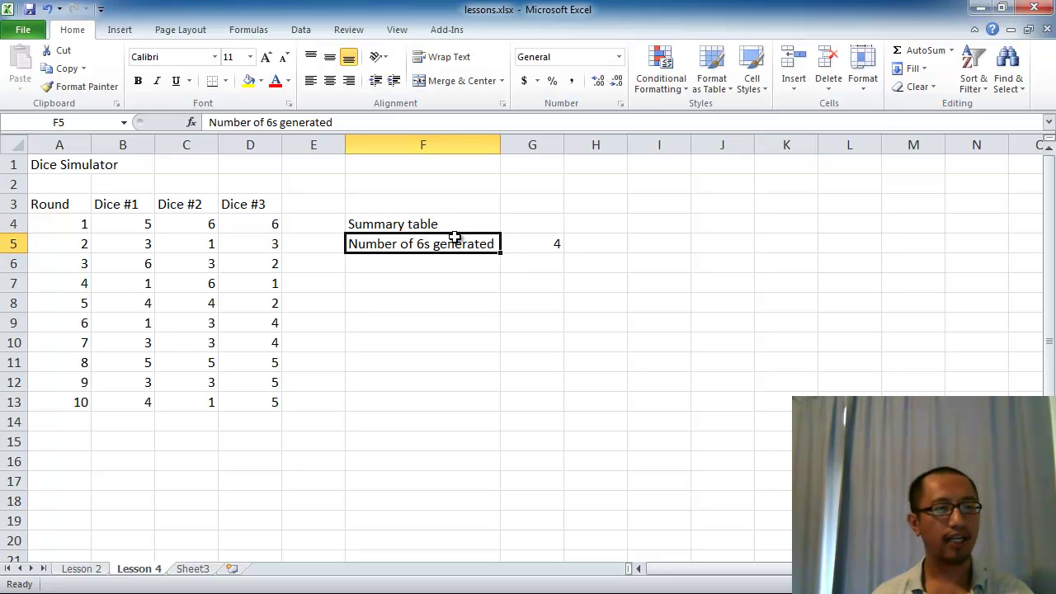
{"action": "left_click", "coordinate": [300, 124]}
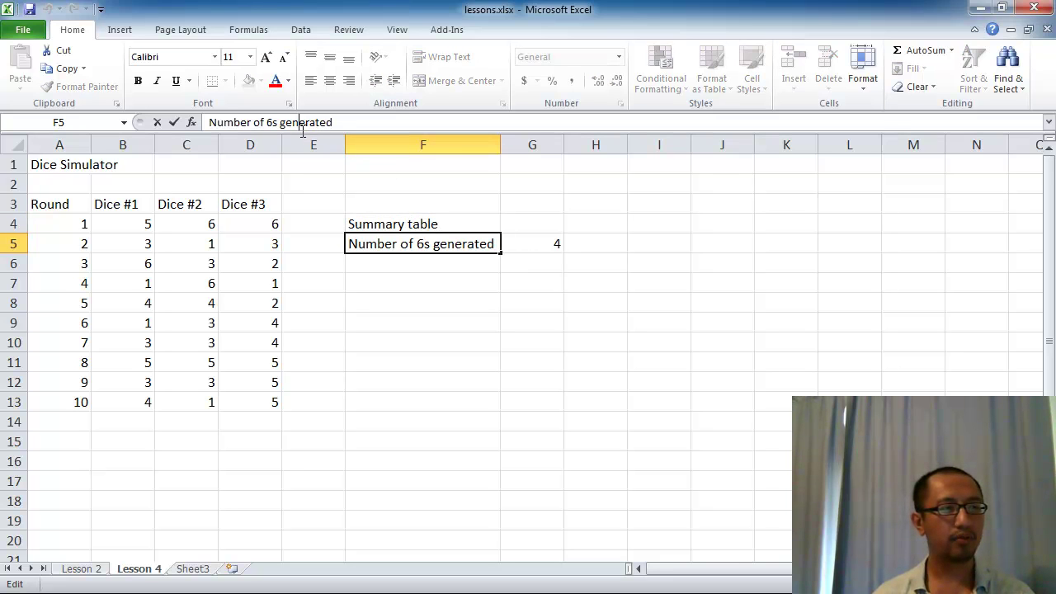
{"action": "left_click_drag", "start_coordinate": [341, 122], "coordinate": [207, 122]}
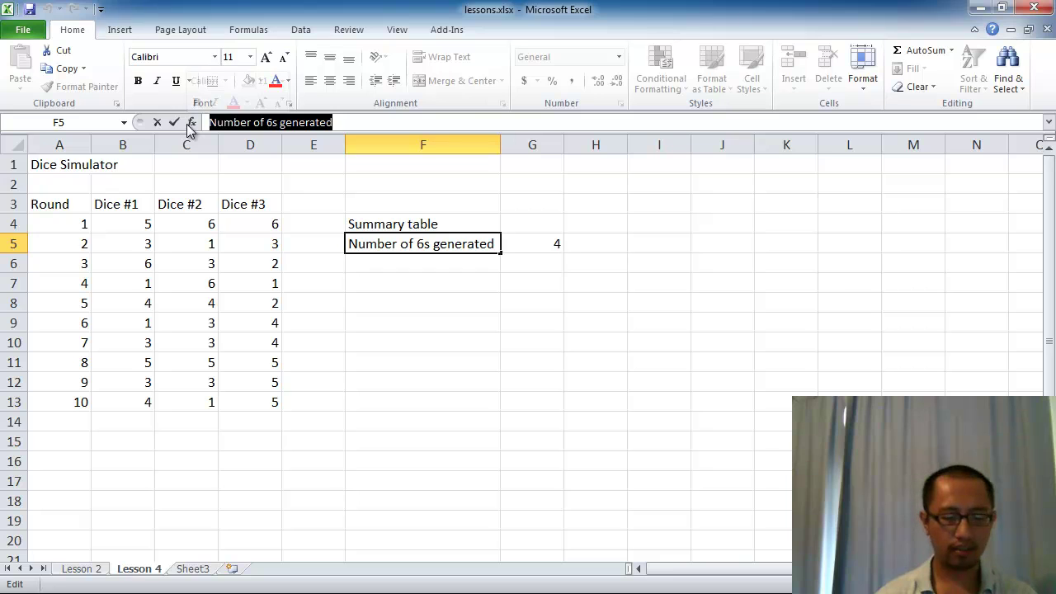
{"action": "type", "text": "Dice "}
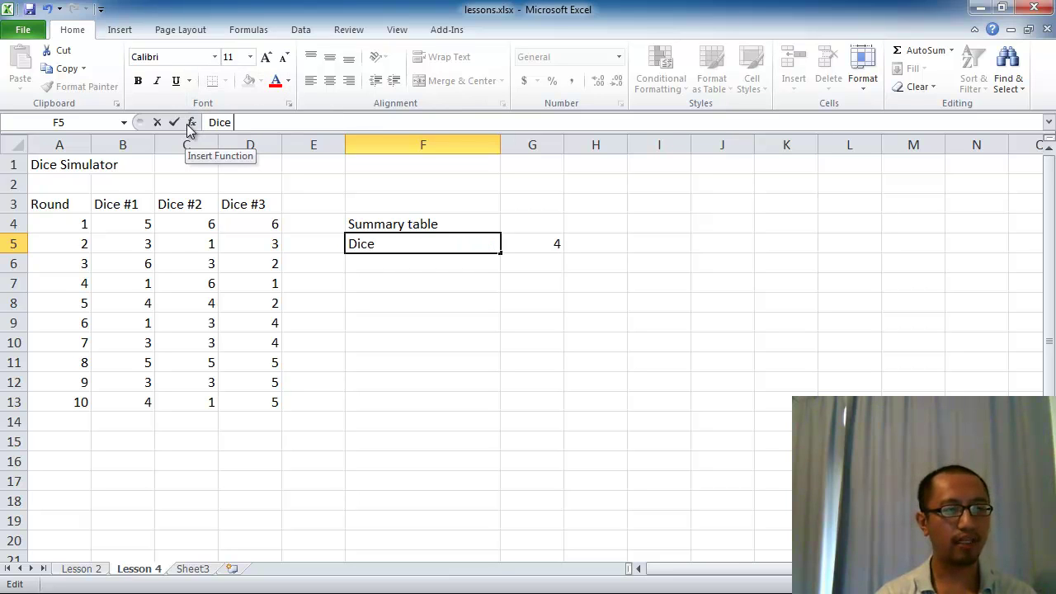
{"action": "type", "text": "numb"}
{"action": "type", "text": "e"}
{"action": "key", "text": "BackSpace"}
{"action": "key", "text": "BackSpace"}
{"action": "key", "text": "BackSpace"}
{"action": "key", "text": "BackSpace"}
{"action": "key", "text": "BackSpace"}
{"action": "key", "text": "BackSpace"}
{"action": "key", "text": "BackSpace"}
{"action": "key", "text": "BackSpace"}
{"action": "key", "text": "BackSpace"}
{"action": "key", "text": "BackSpace"}
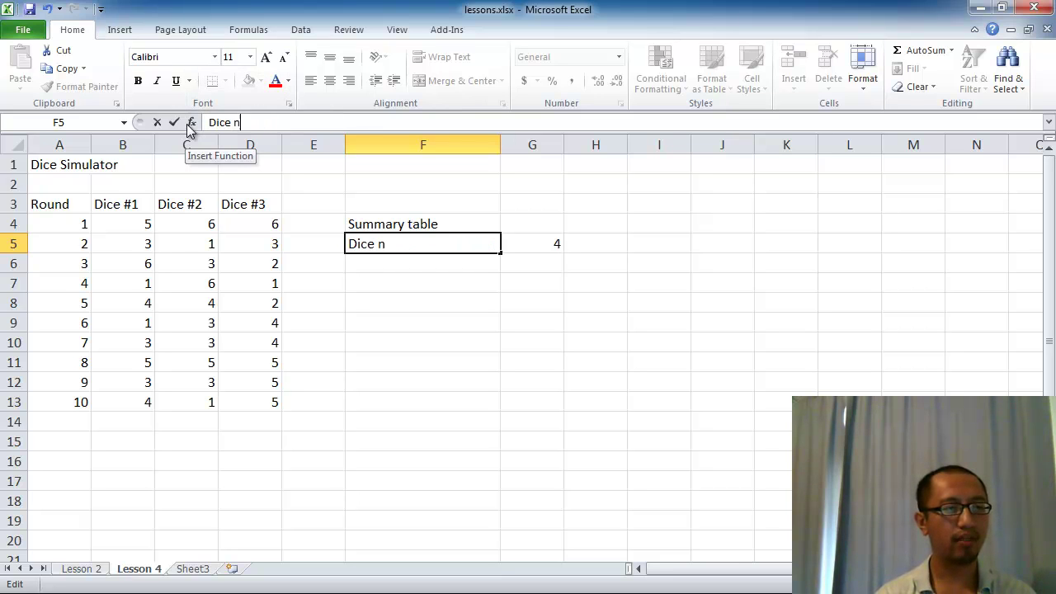
Step: Replace the label in cell F5 with "Number on die"
{"action": "type", "text": "Number"}
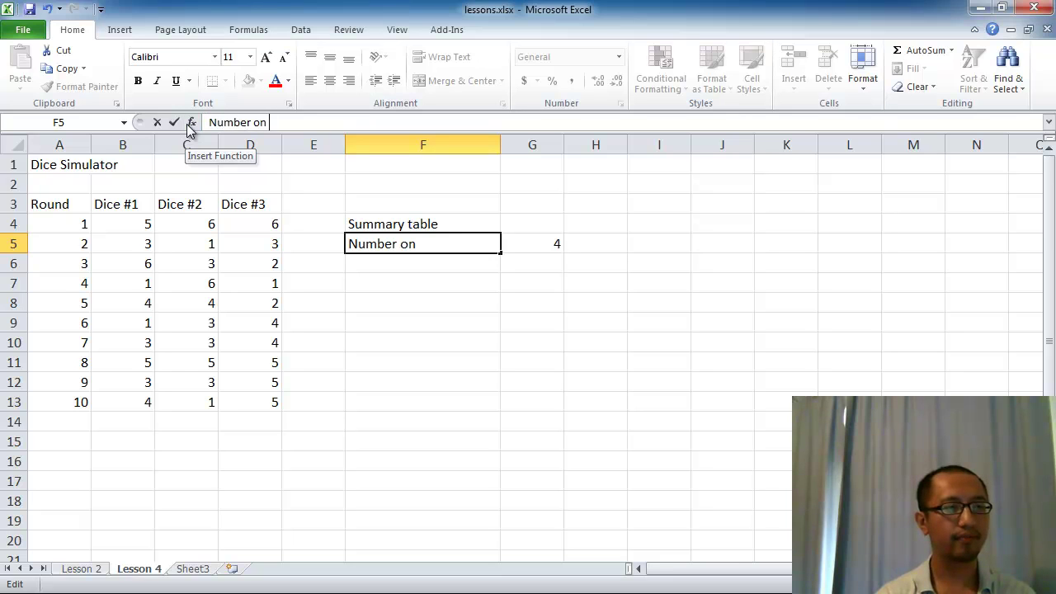
{"action": "type", "text": " on die"}
{"action": "key", "text": "Return"}
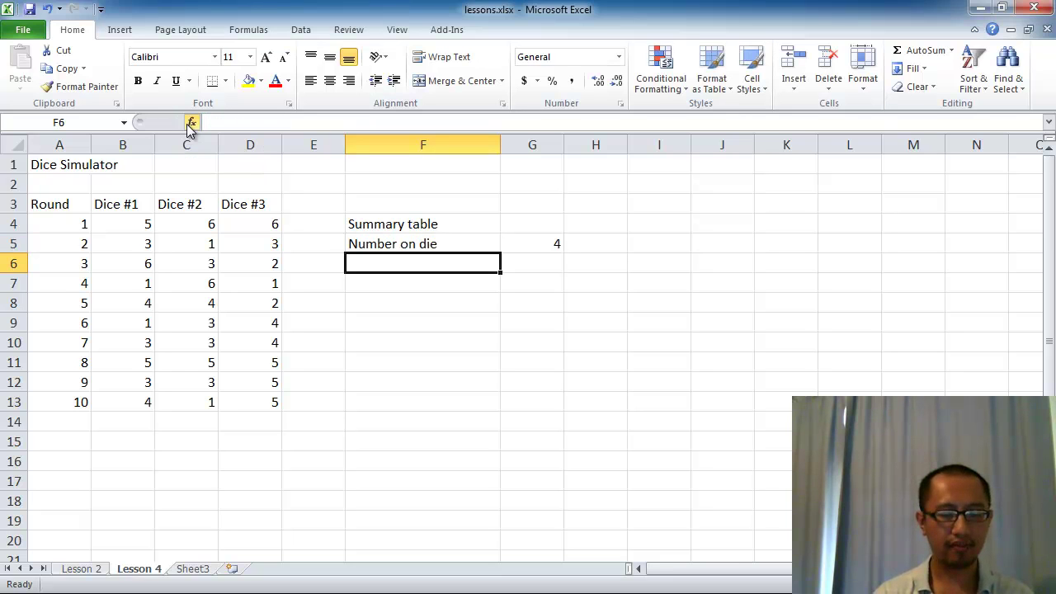
Step: List the die numbers 1 to 6 in cells F6 to F11, one per row
{"action": "type", "text": "1"}
{"action": "key", "text": "Return"}
{"action": "type", "text": "2"}
{"action": "key", "text": "Return"}
{"action": "type", "text": "3"}
{"action": "key", "text": "Return"}
{"action": "type", "text": "4"}
{"action": "key", "text": "Return"}
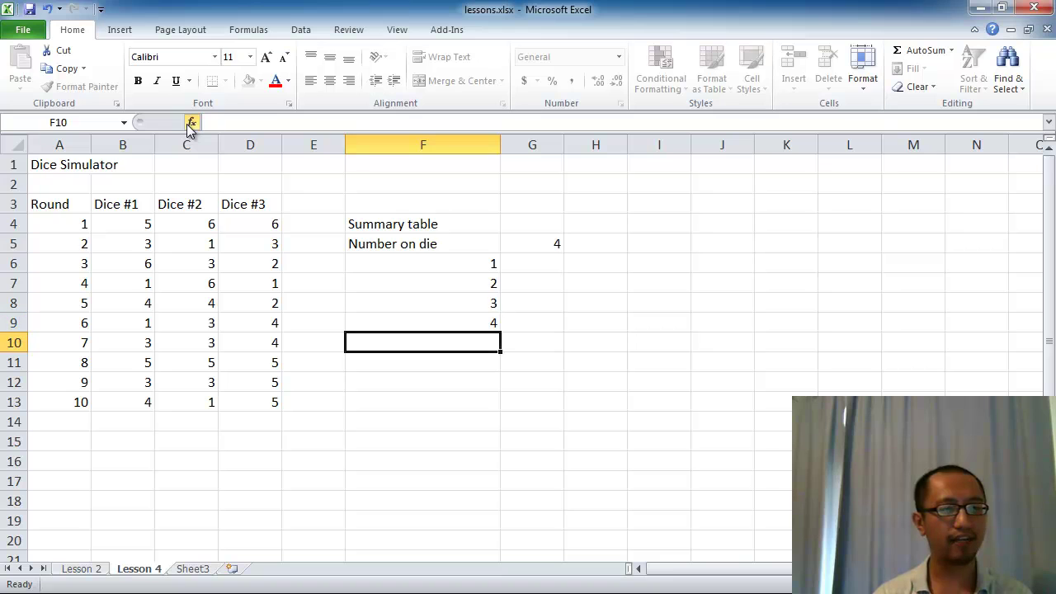
{"action": "key", "text": "Return"}
{"action": "type", "text": "5"}
{"action": "key", "text": "Up"}
{"action": "type", "text": "5"}
{"action": "key", "text": "Return"}
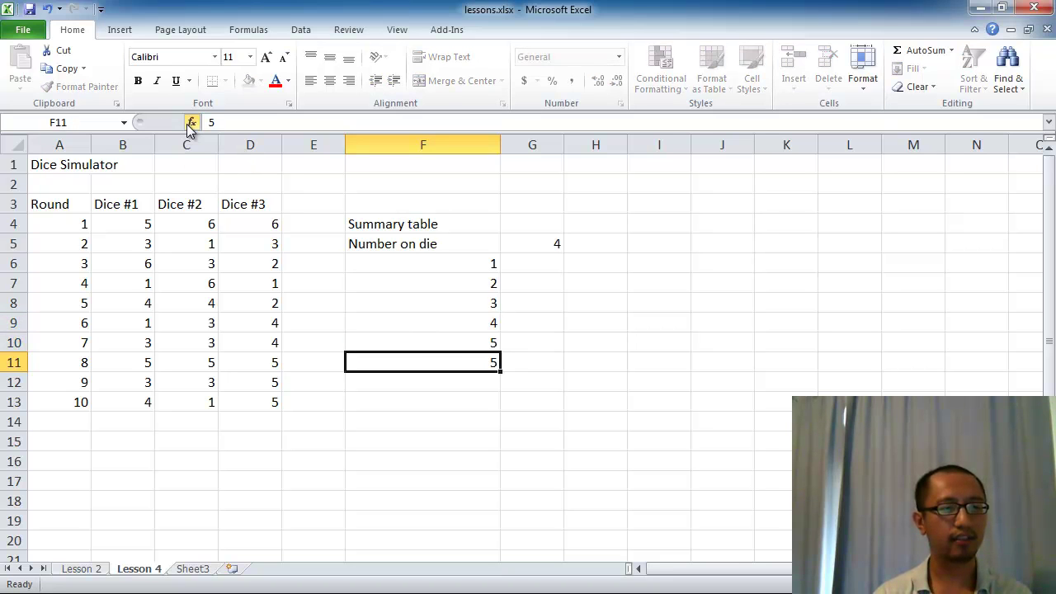
{"action": "type", "text": "6"}
{"action": "key", "text": "Return"}
Step: Replace the formula in cell G5 with the heading "Frequency" and fit column F's width to its contents
{"action": "key", "text": "Up"}
{"action": "key", "text": "Up"}
{"action": "key", "text": "Up"}
{"action": "key", "text": "Up"}
{"action": "key", "text": "Up"}
{"action": "key", "text": "Up"}
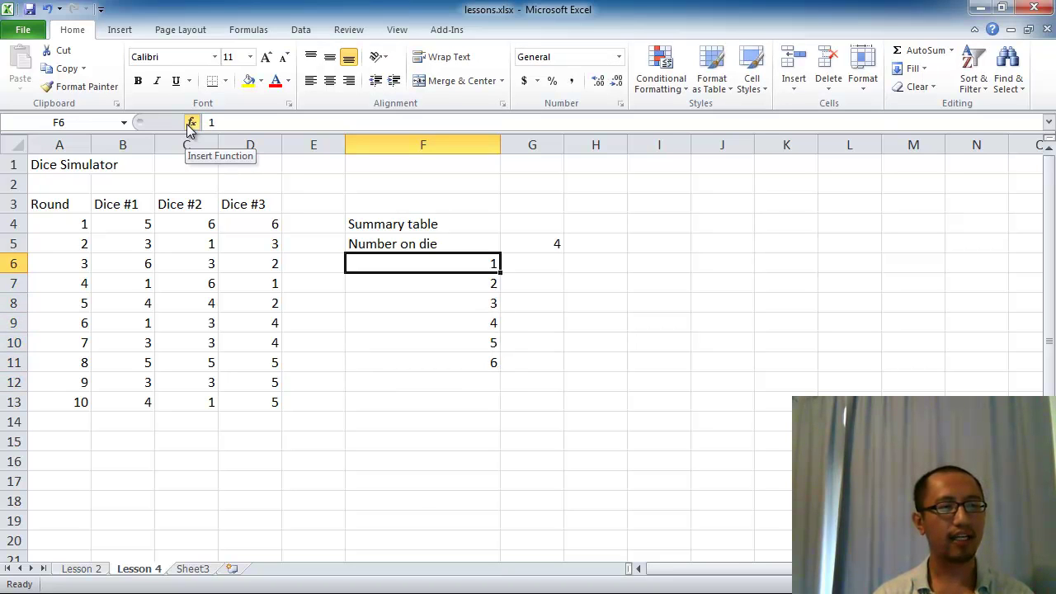
{"action": "key", "text": "Up"}
{"action": "key", "text": "Right"}
{"action": "type", "text": "Frequ"}
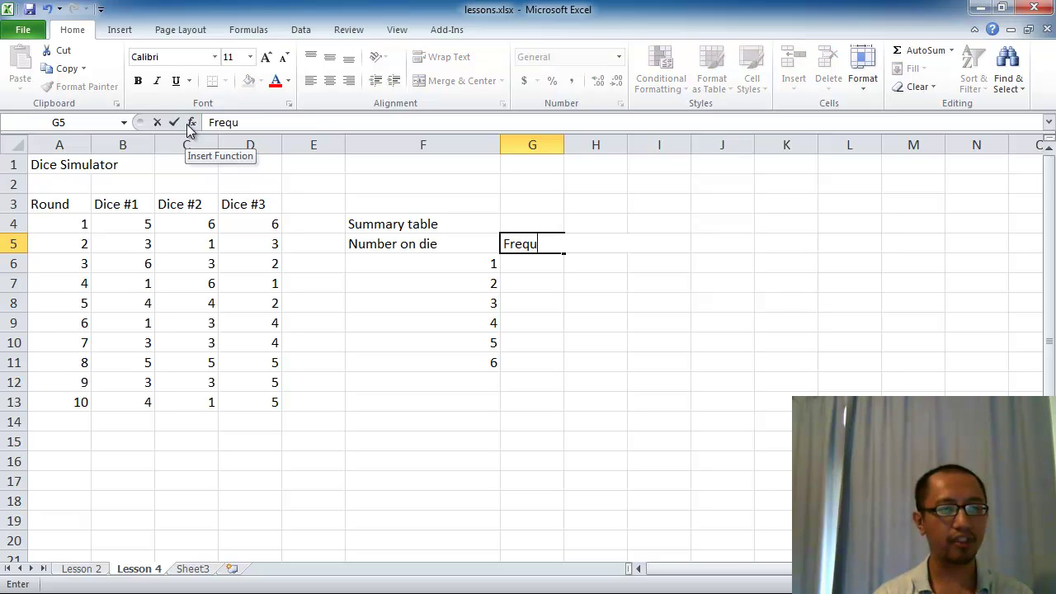
{"action": "type", "text": "ency"}
{"action": "key", "text": "Return"}
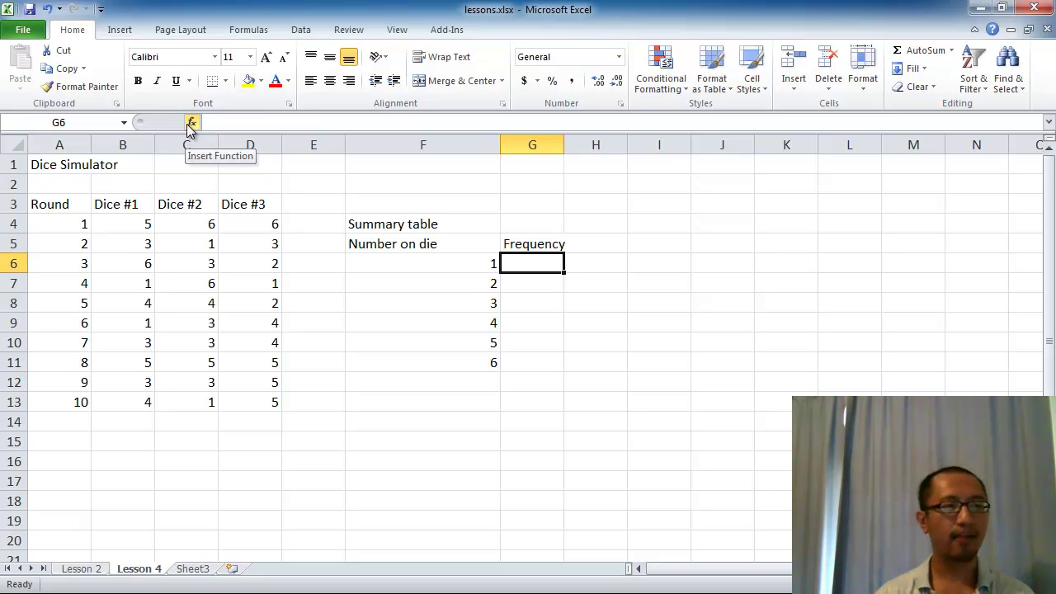
{"action": "double_click", "coordinate": [499, 145]}
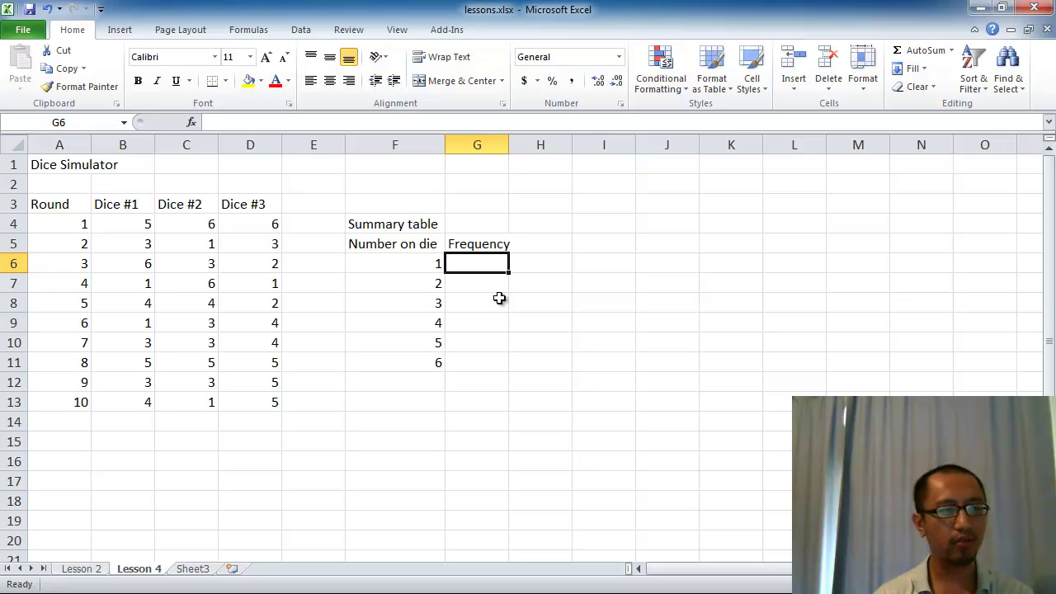
Step: Enter the formula =COUNTIF(B4:D13,F6) in cell G6, using the die number in F6 as the criterion
{"action": "type", "text": "=countif("}
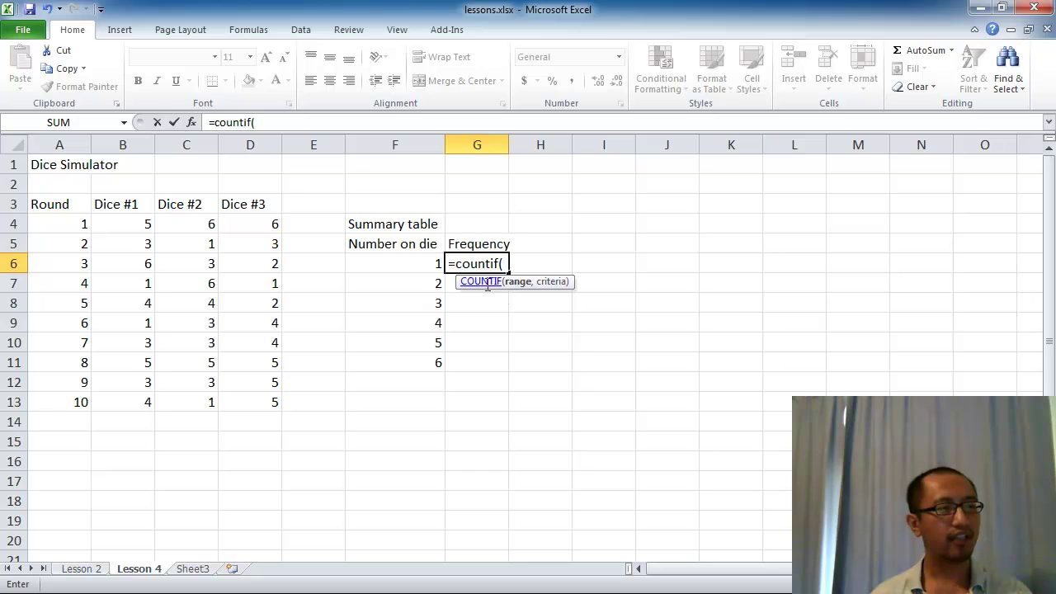
{"action": "left_click_drag", "start_coordinate": [137, 233], "coordinate": [239, 399]}
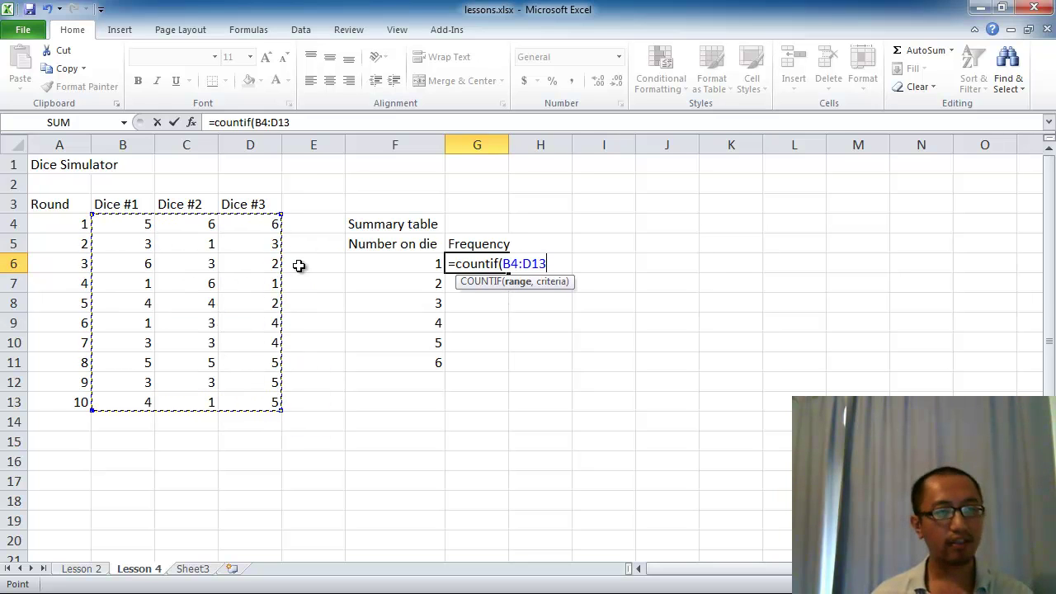
{"action": "type", "text": ",1"}
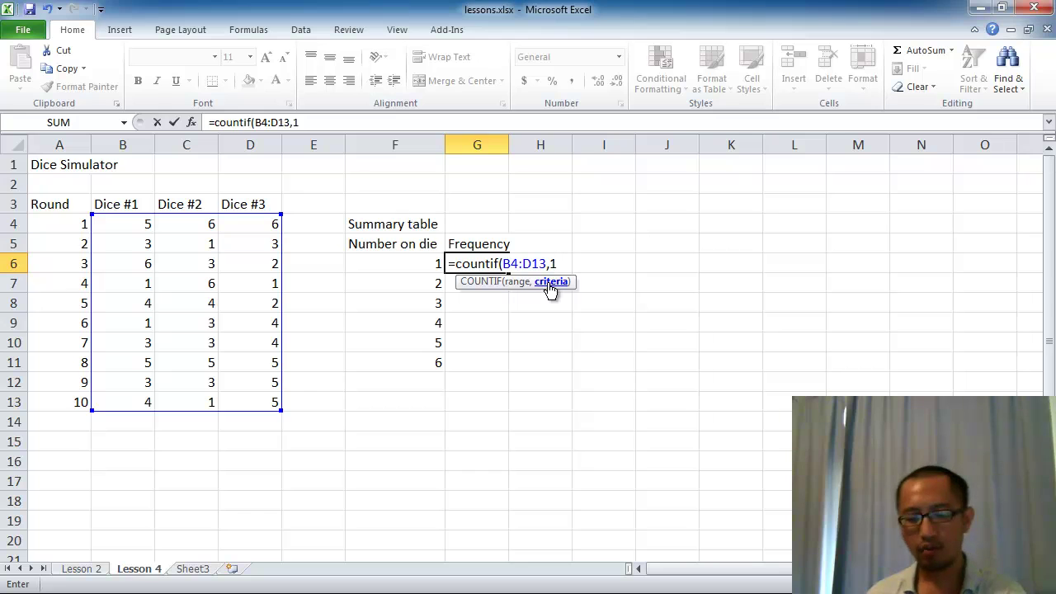
{"action": "key", "text": "BackSpace"}
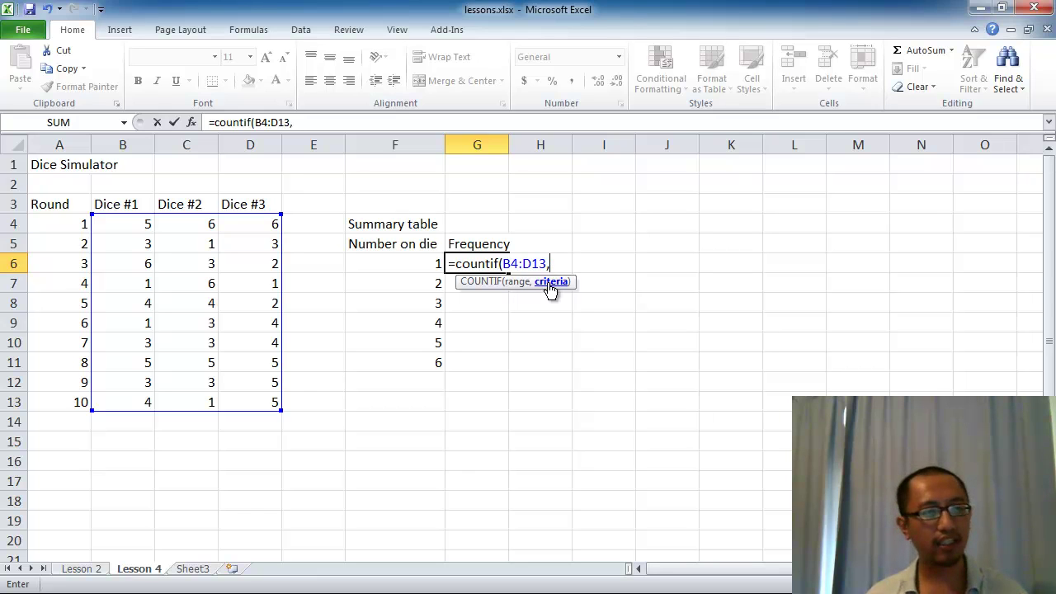
{"action": "left_click", "coordinate": [422, 264]}
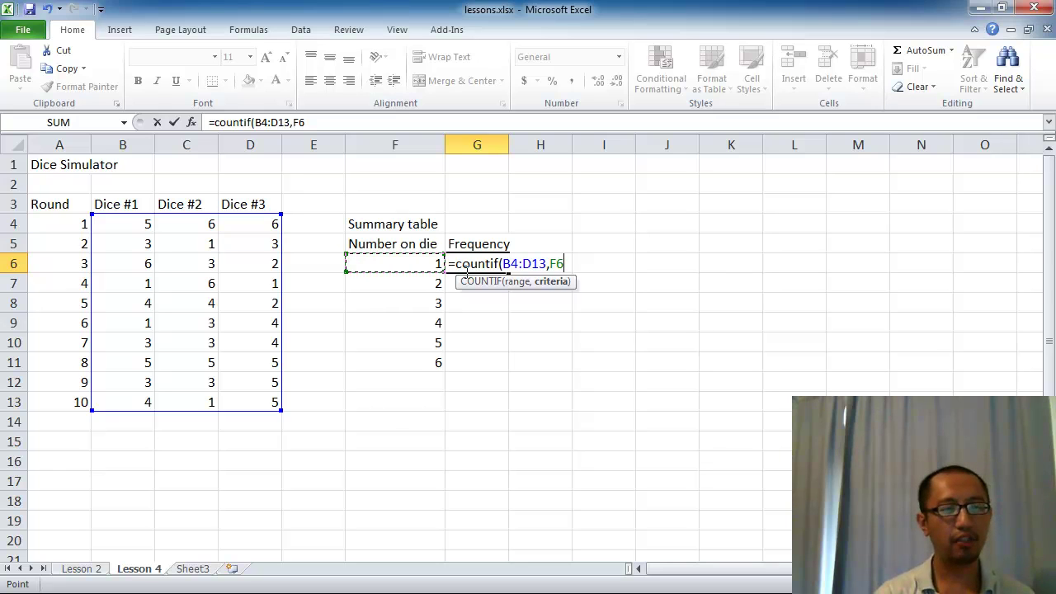
{"action": "type", "text": ")"}
{"action": "key", "text": "Return"}
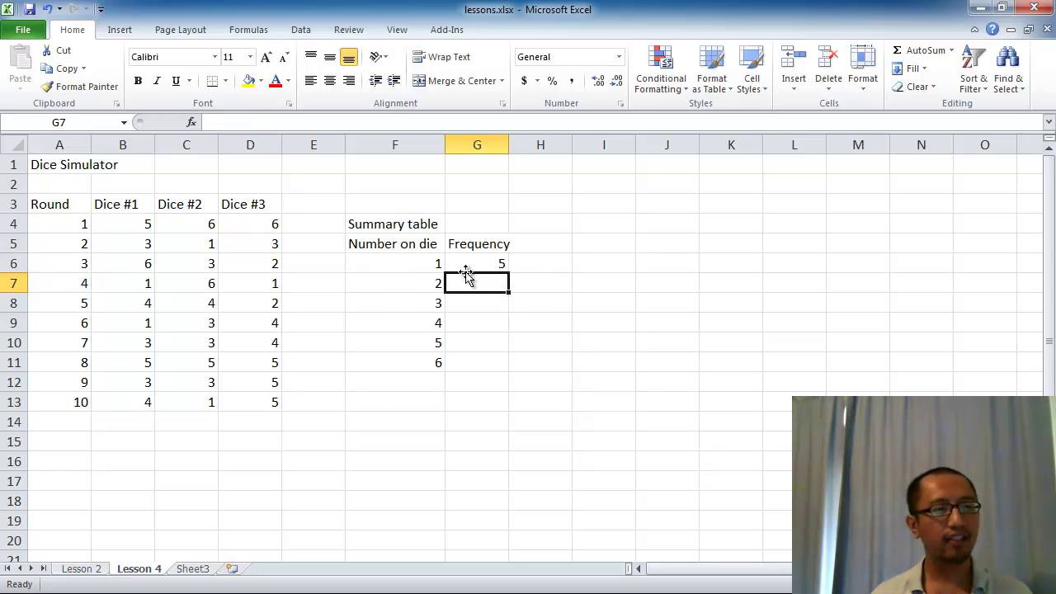
Step: Check the frequency in G6 by locating each 1 among the dice results
{"action": "left_click", "coordinate": [432, 259]}
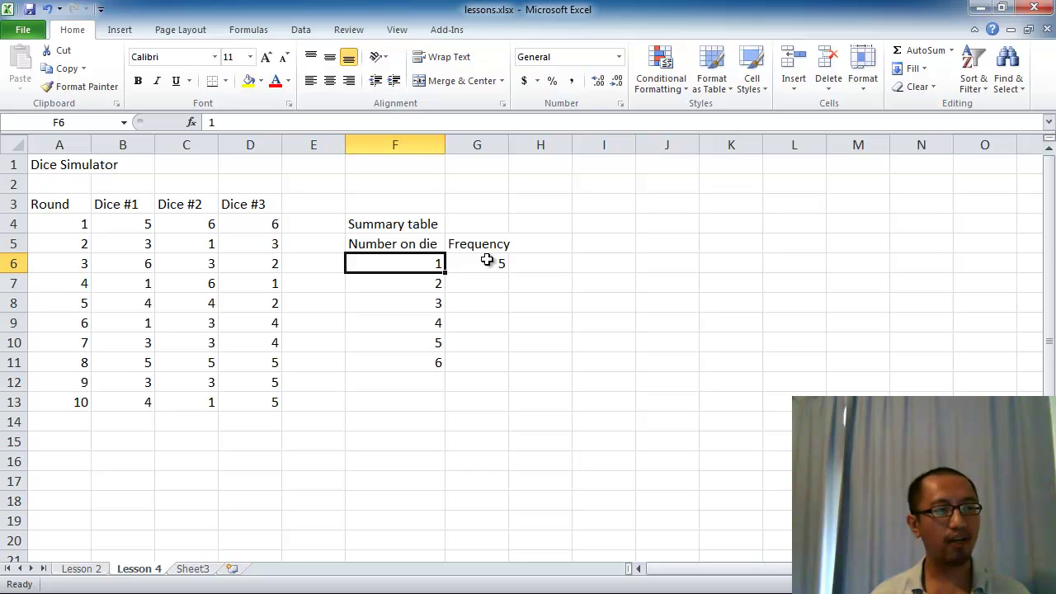
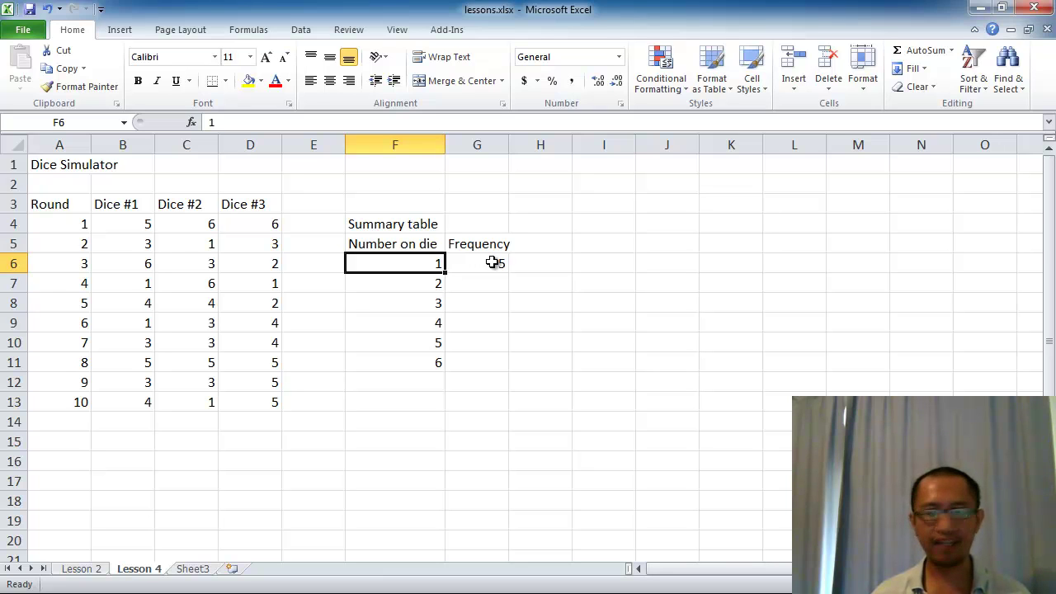
{"action": "left_click", "coordinate": [206, 241]}
{"action": "left_click", "coordinate": [245, 283]}
{"action": "left_click", "coordinate": [146, 285]}
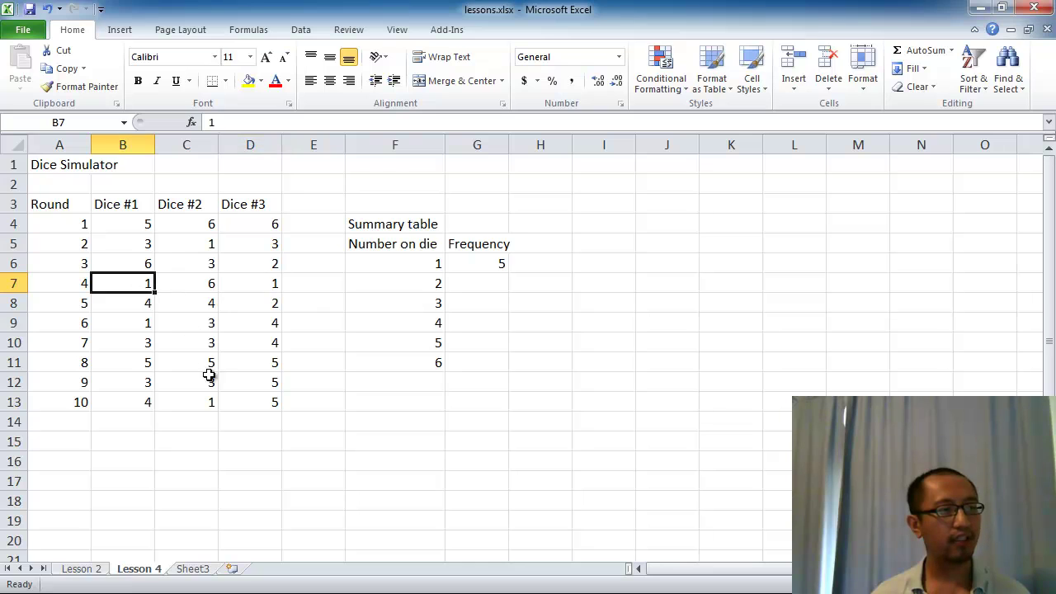
{"action": "left_click", "coordinate": [209, 404]}
{"action": "left_click", "coordinate": [146, 336]}
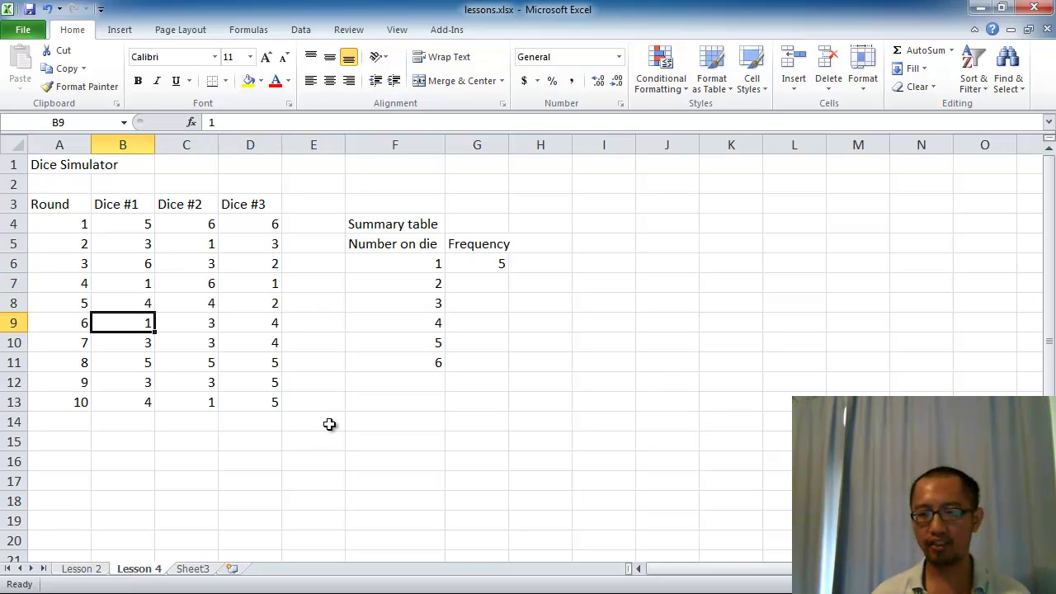
Step: Fill the COUNTIF formula from cell G6 down to G11
{"action": "left_click", "coordinate": [481, 265]}
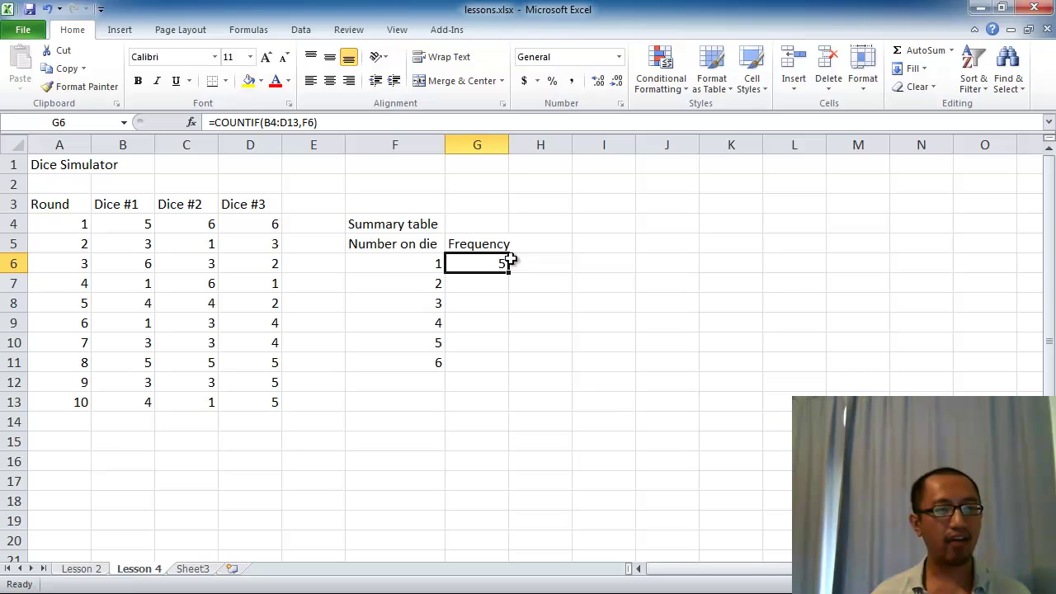
{"action": "left_click_drag", "start_coordinate": [509, 274], "coordinate": [506, 368]}
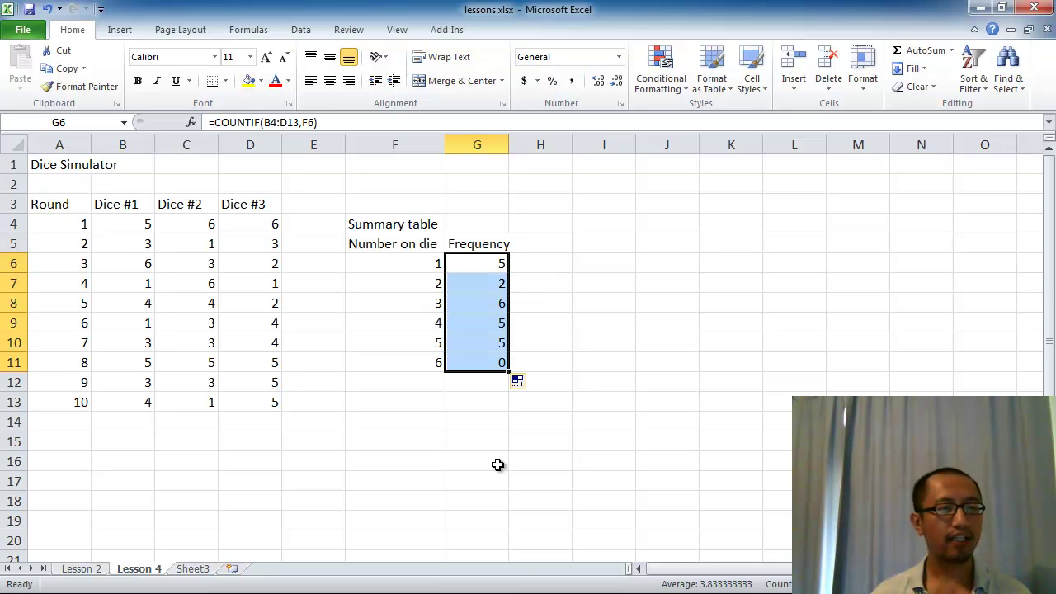
{"action": "left_click", "coordinate": [497, 264]}
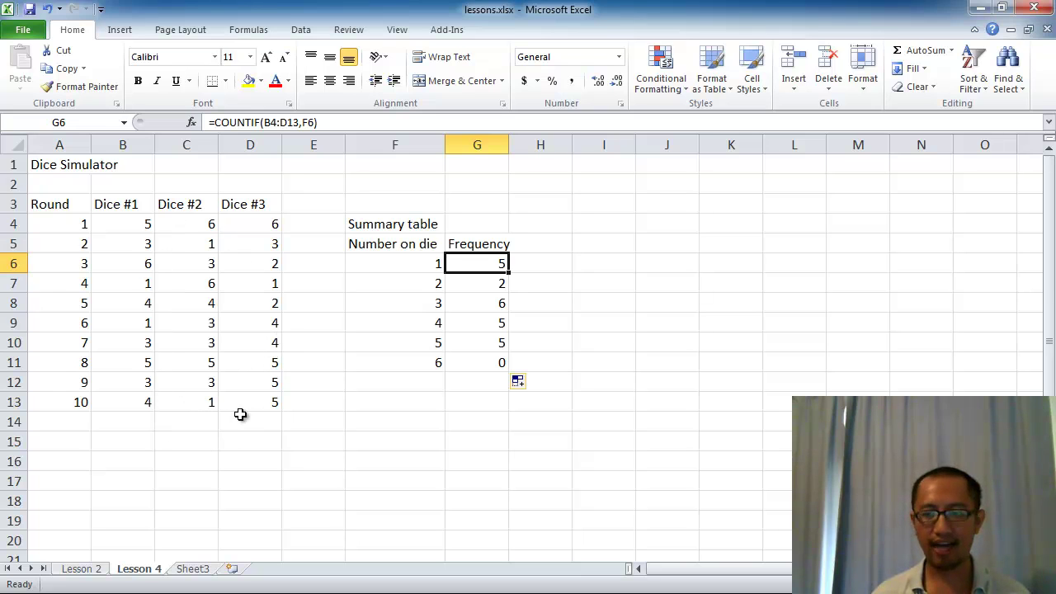
Step: Add the label "Total" in cell F12 and enter =COUNT(B4:D13) in G12 to count all the dice results
{"action": "left_click", "coordinate": [430, 383]}
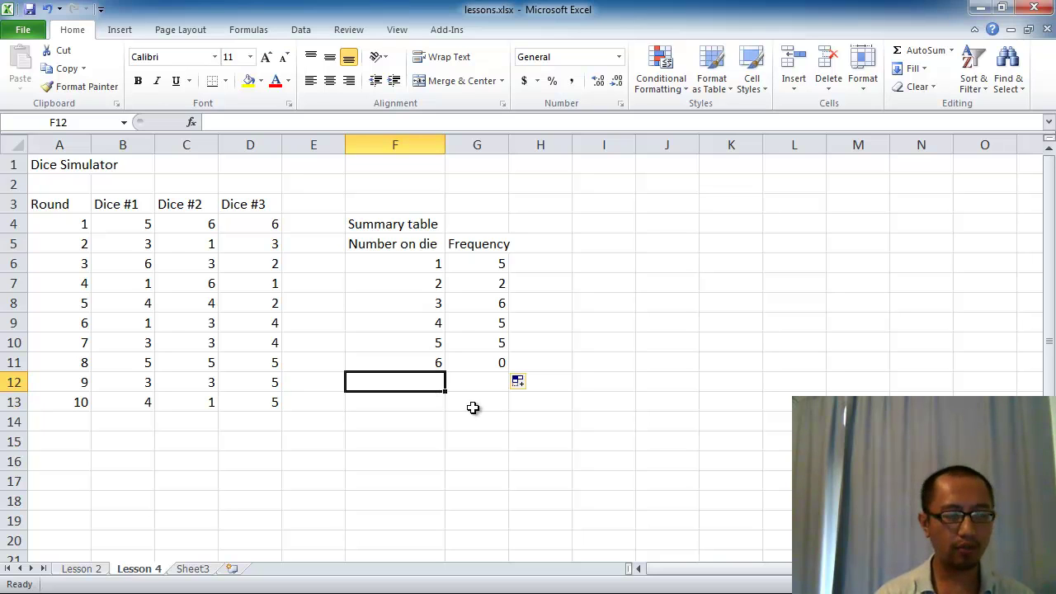
{"action": "type", "text": "Total"}
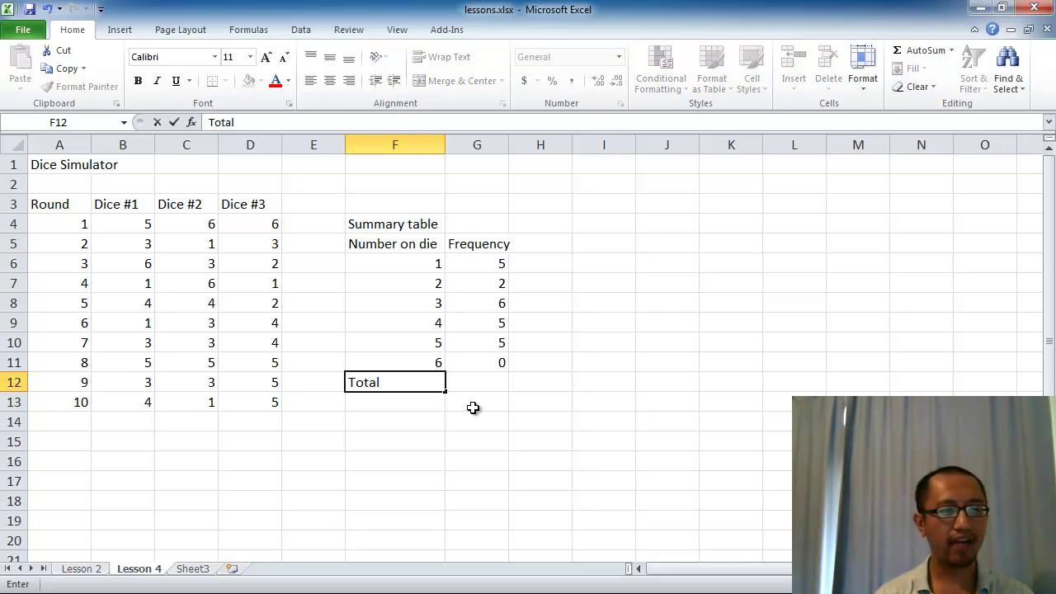
{"action": "key", "text": "Tab"}
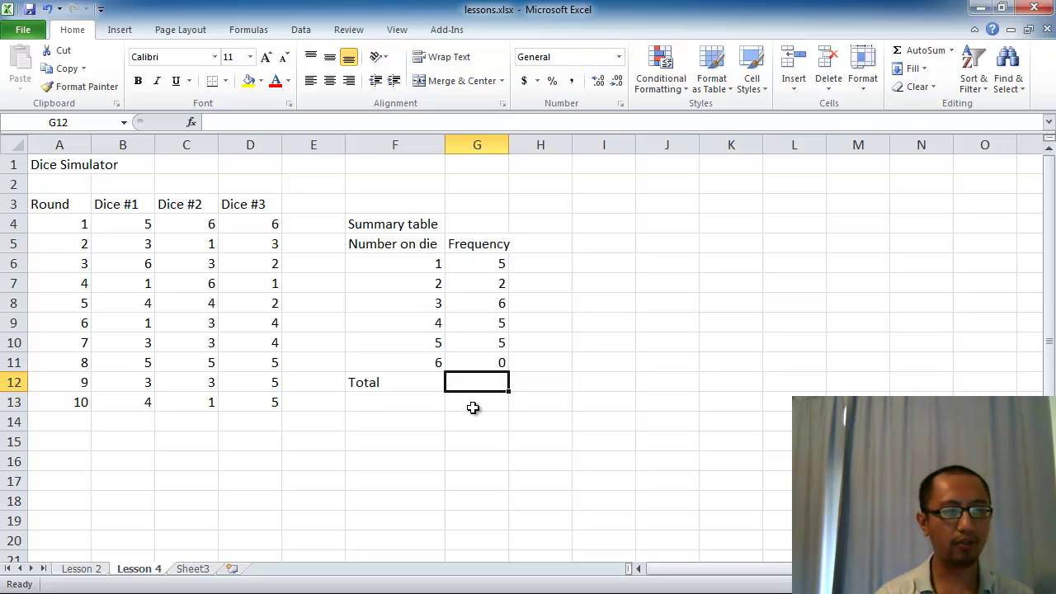
{"action": "type", "text": "=count("}
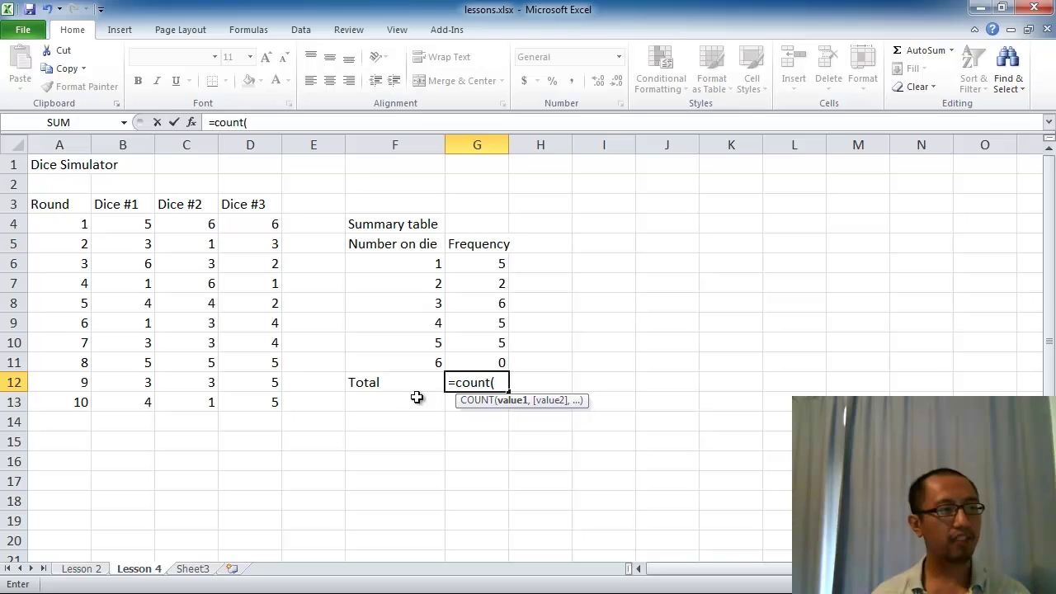
{"action": "left_click_drag", "start_coordinate": [136, 226], "coordinate": [228, 405]}
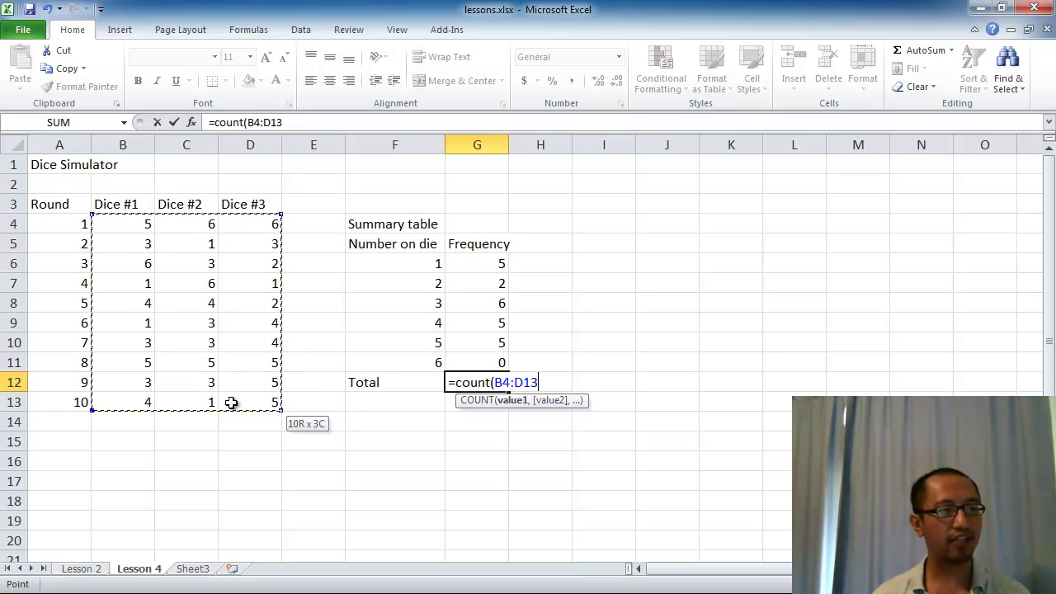
{"action": "type", "text": ")"}
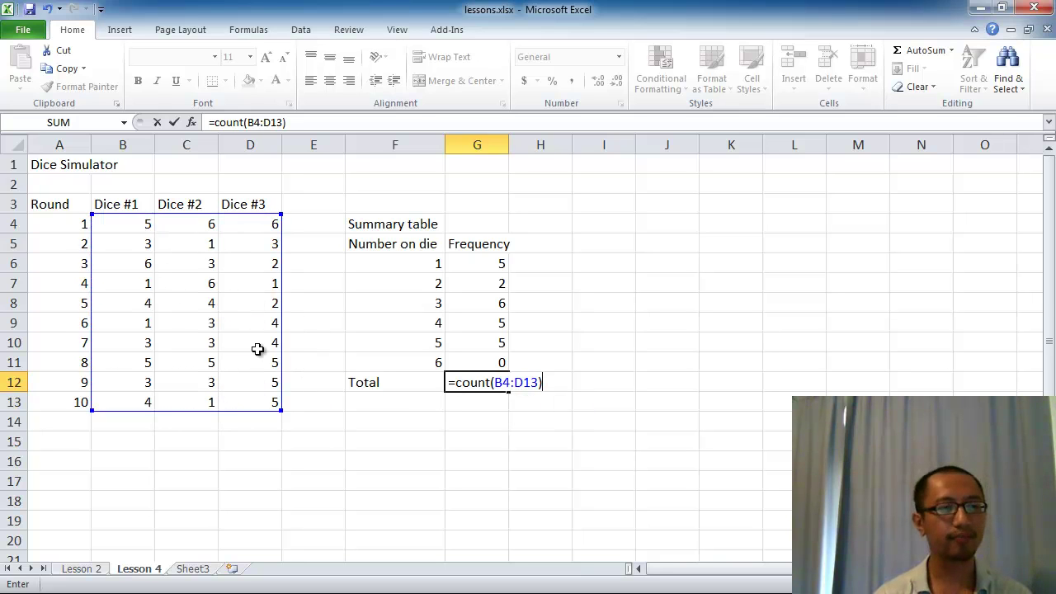
{"action": "key", "text": "Return"}
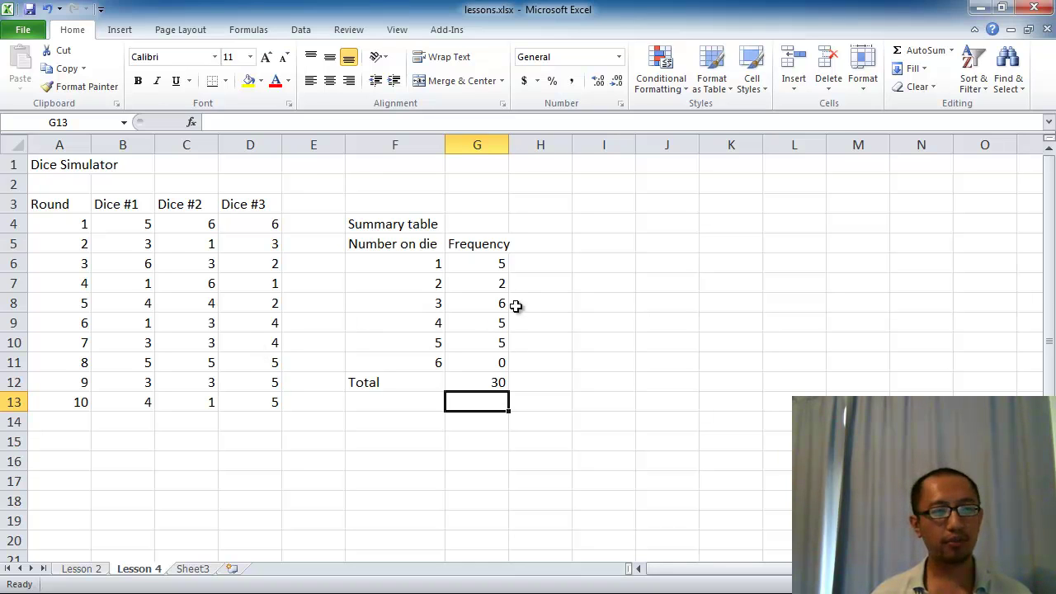
Step: Widen column G slightly to fit its heading and enter the heading "Probability" in cell H5
{"action": "left_click", "coordinate": [545, 244]}
{"action": "left_click_drag", "start_coordinate": [504, 141], "coordinate": [513, 147]}
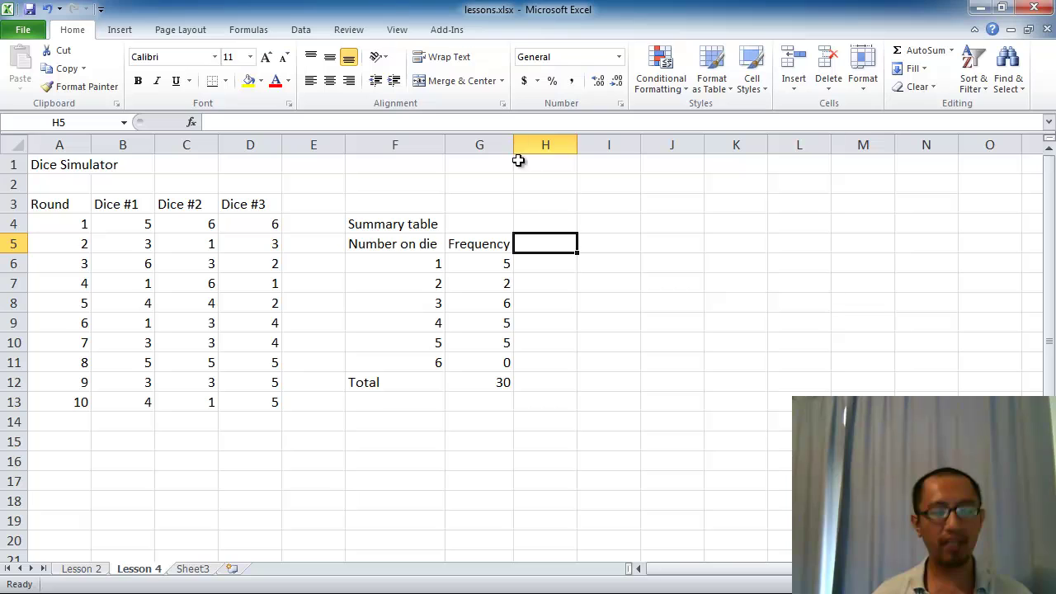
{"action": "type", "text": "Probability"}
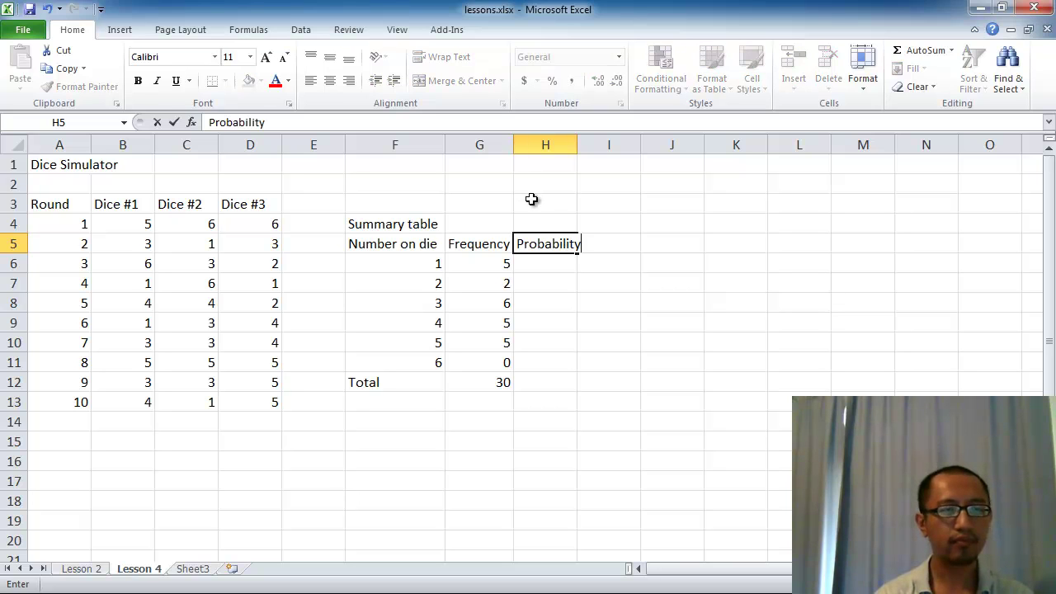
{"action": "key", "text": "Return"}
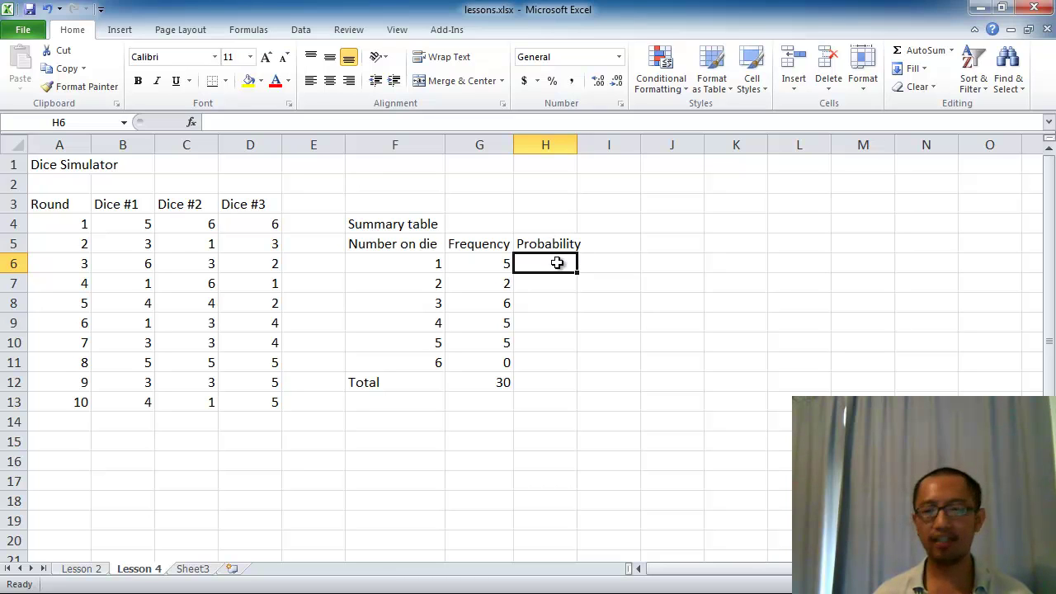
{"action": "left_click", "coordinate": [421, 262]}
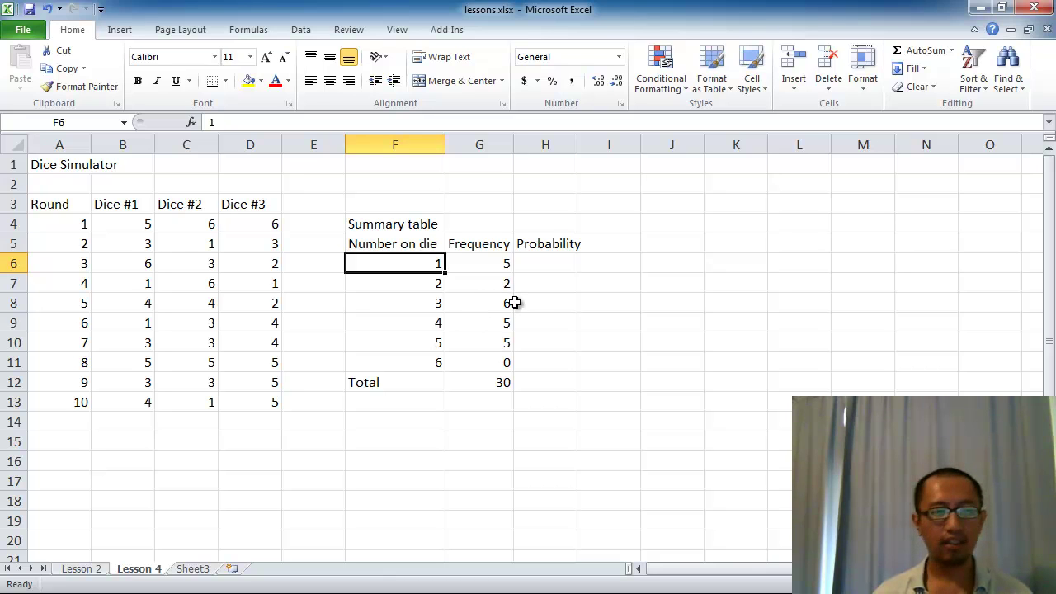
{"action": "left_click", "coordinate": [555, 266]}
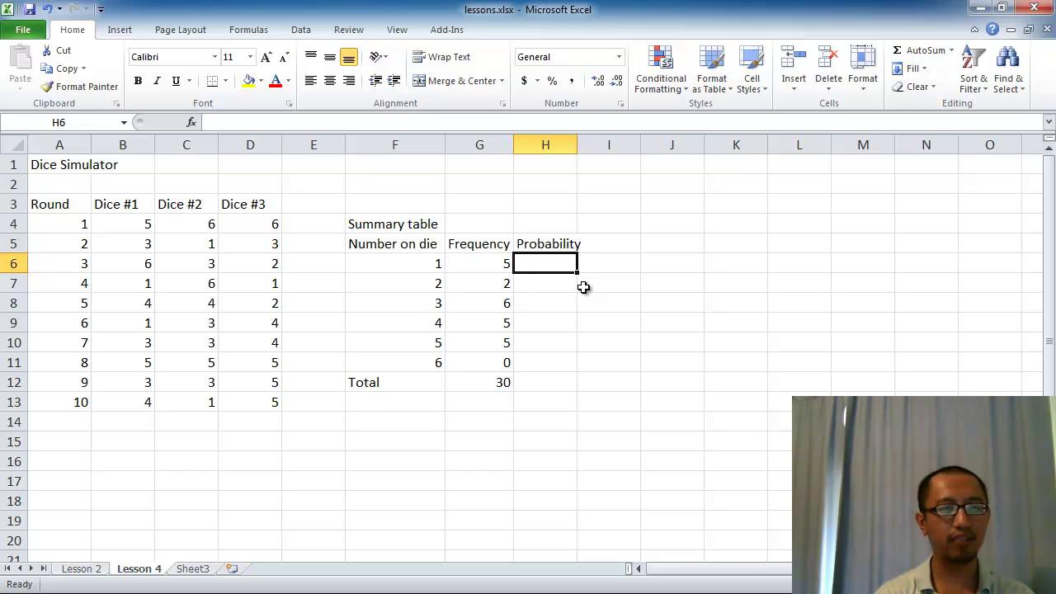
{"action": "type", "text": "=countif"}
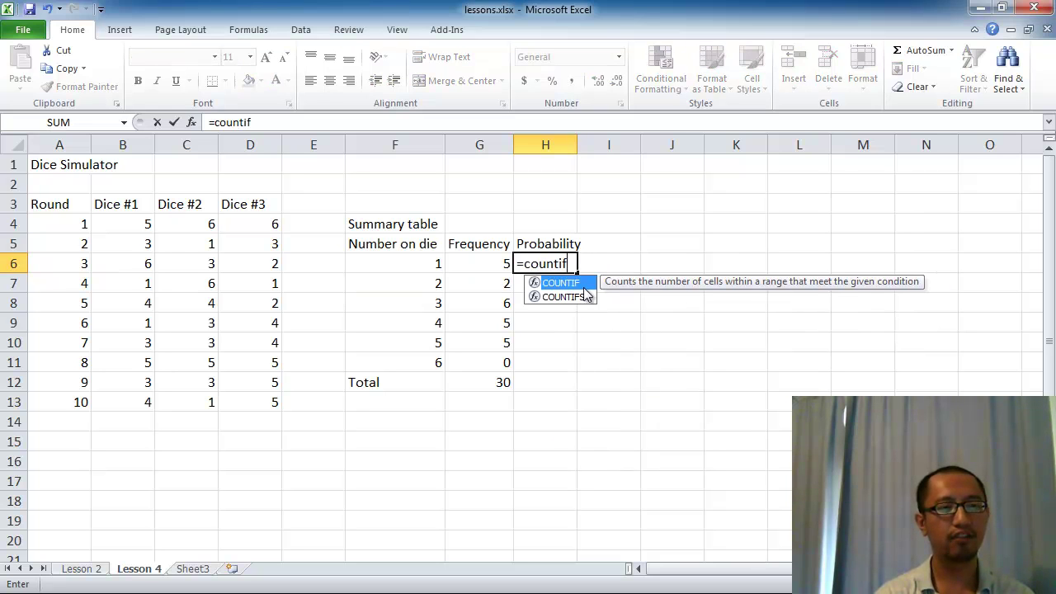
{"action": "type", "text": "("}
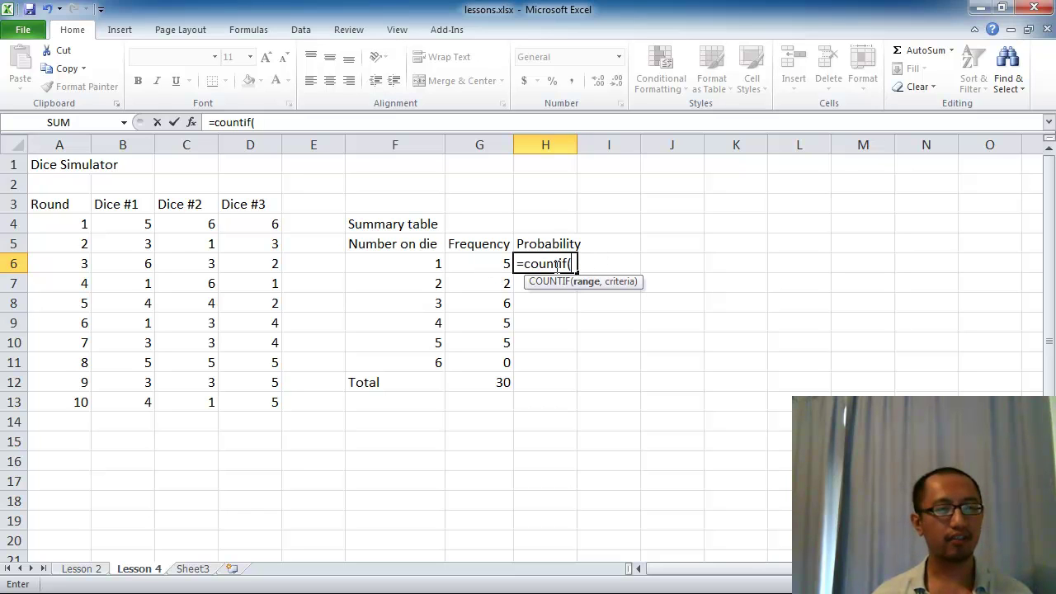
{"action": "left_click_drag", "start_coordinate": [527, 263], "coordinate": [579, 263]}
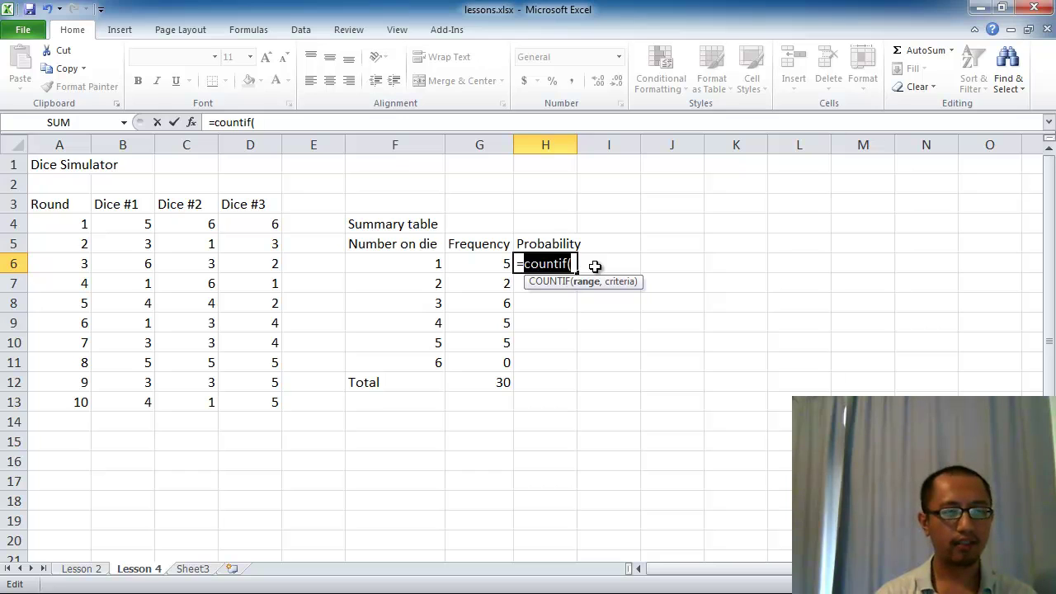
{"action": "key", "text": "BackSpace"}
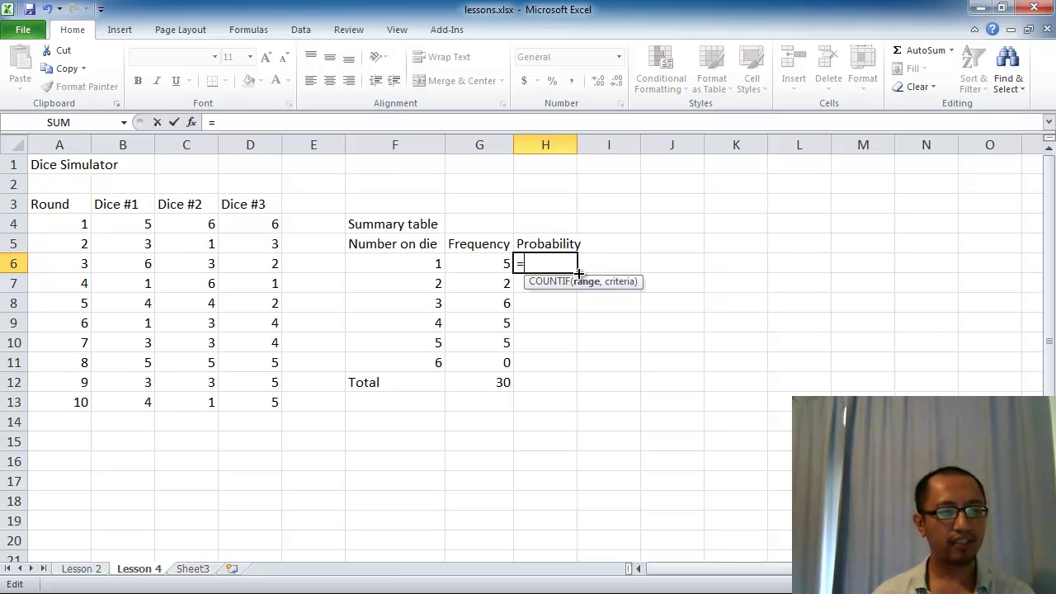
Step: Enter =G6/G12 in H6 to divide the frequency by the total, and fill the formula down to H11
{"action": "left_click", "coordinate": [490, 263]}
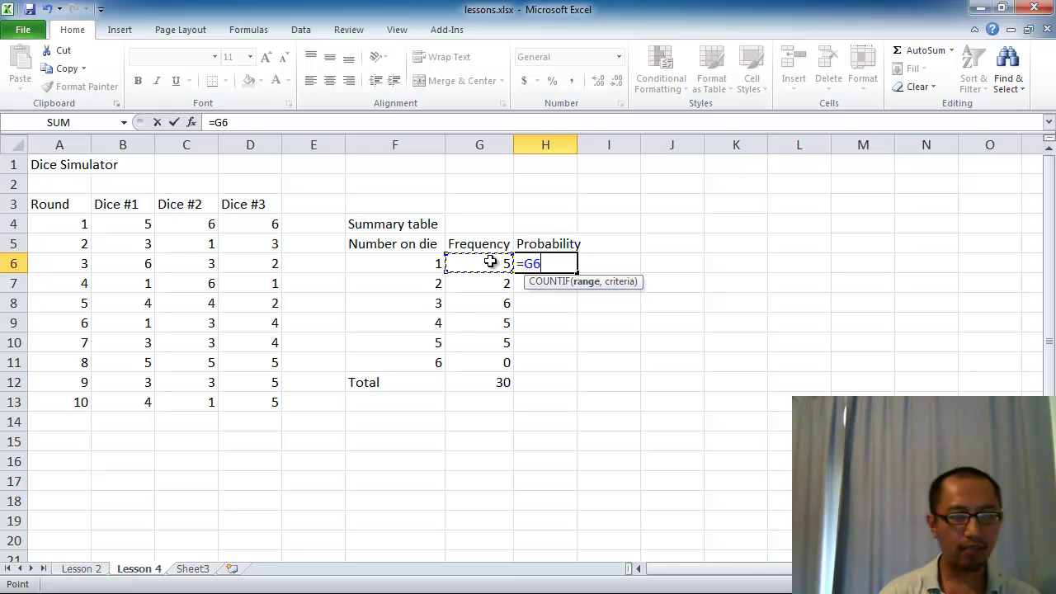
{"action": "type", "text": "/"}
{"action": "left_click", "coordinate": [492, 381]}
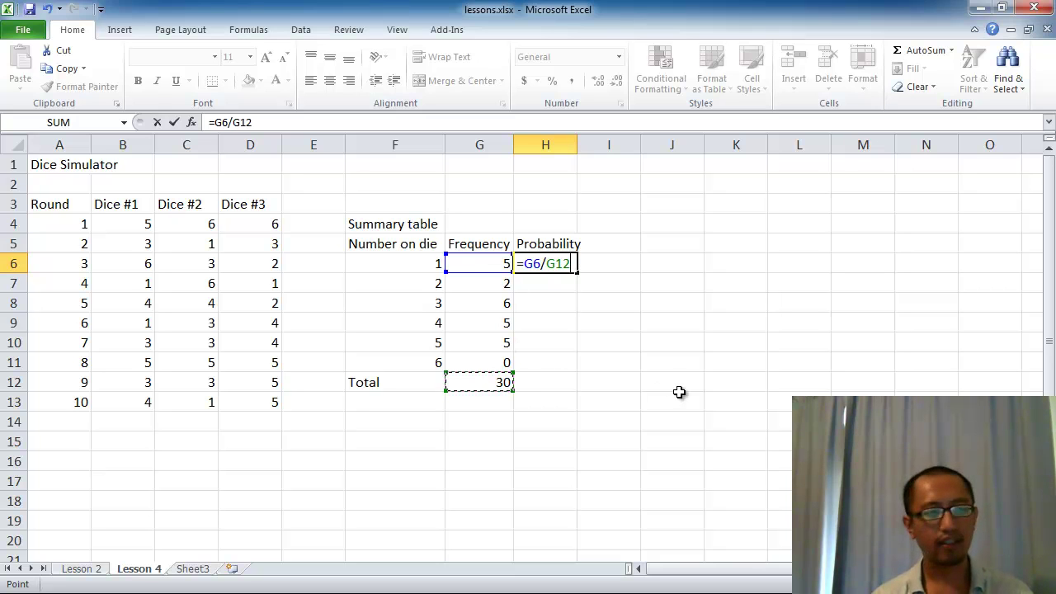
{"action": "key", "text": "Return"}
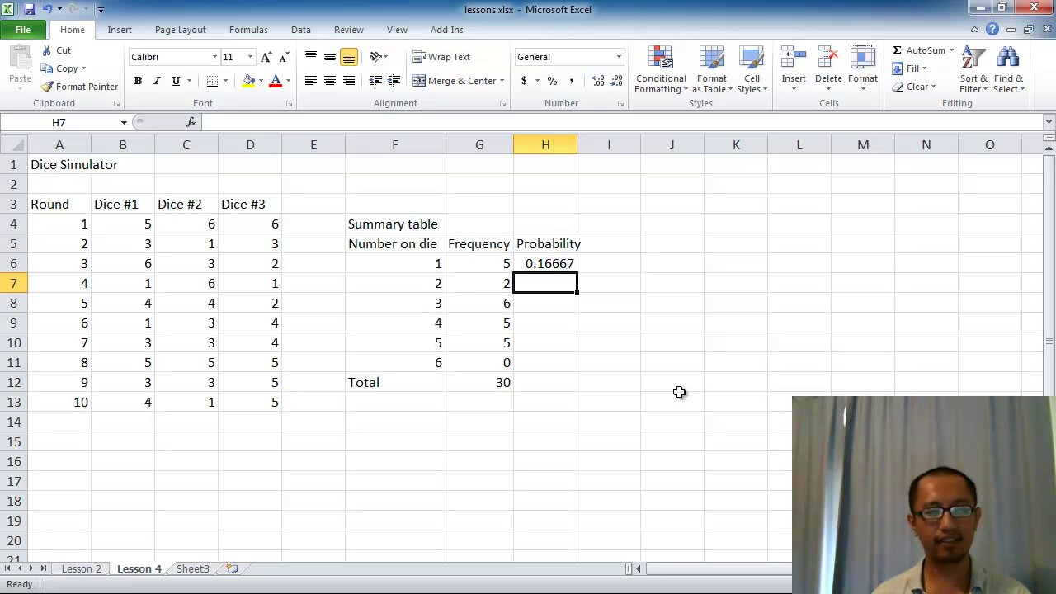
{"action": "left_click", "coordinate": [546, 266]}
{"action": "left_click_drag", "start_coordinate": [575, 273], "coordinate": [577, 365]}
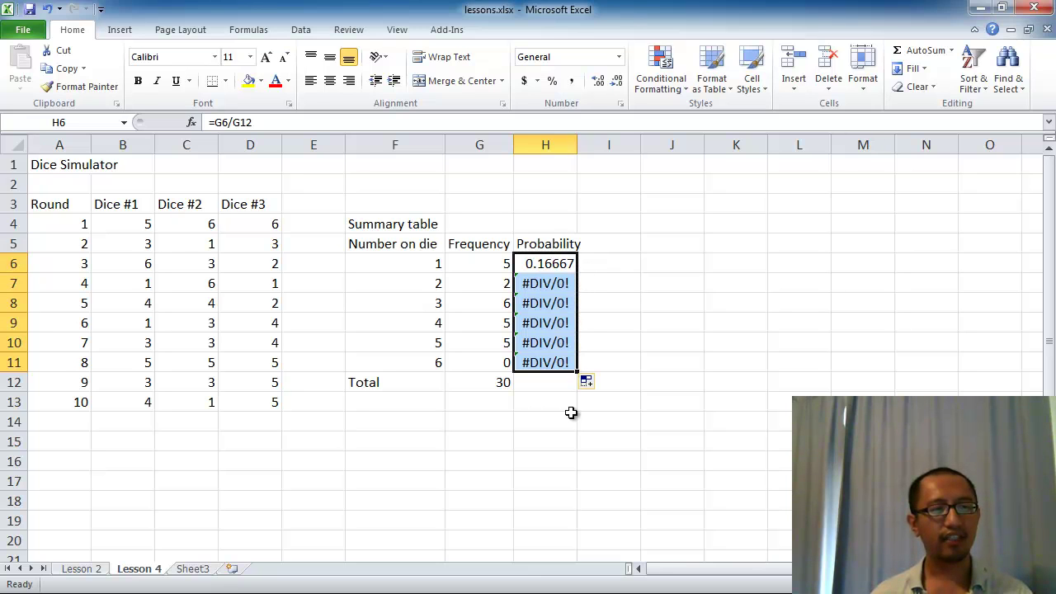
Step: Compare the cell references in the probability formulas of H6 and H7, and examine the frequency formula in G7
{"action": "left_click", "coordinate": [548, 285]}
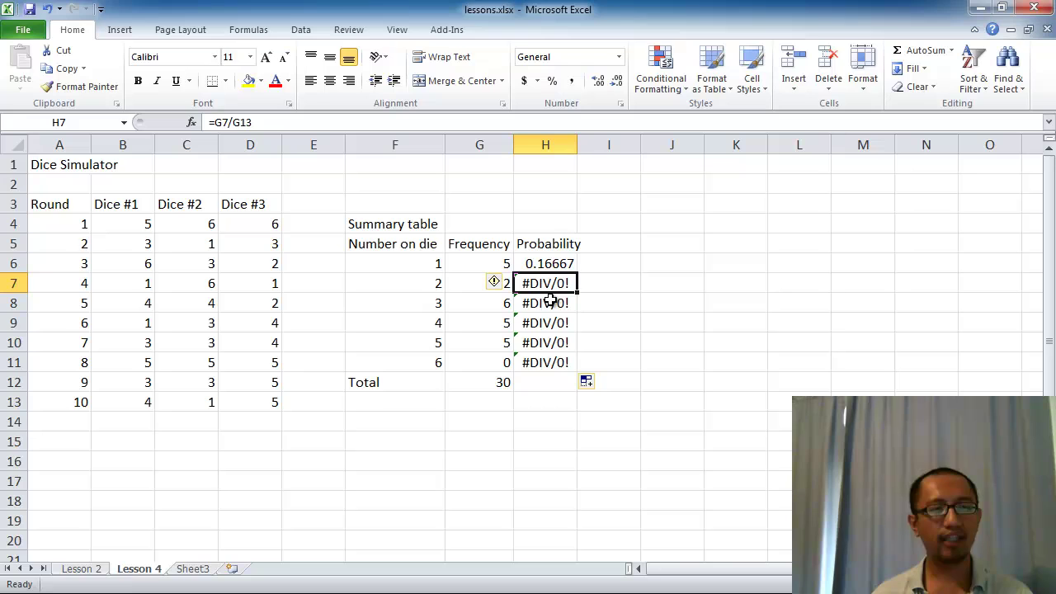
{"action": "left_click", "coordinate": [537, 264]}
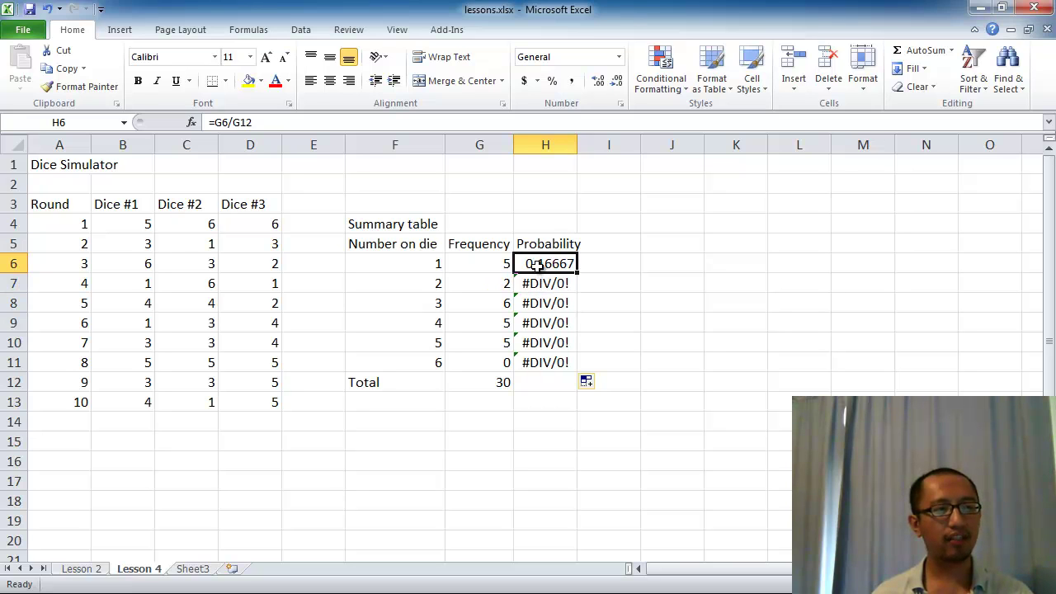
{"action": "left_click", "coordinate": [239, 122]}
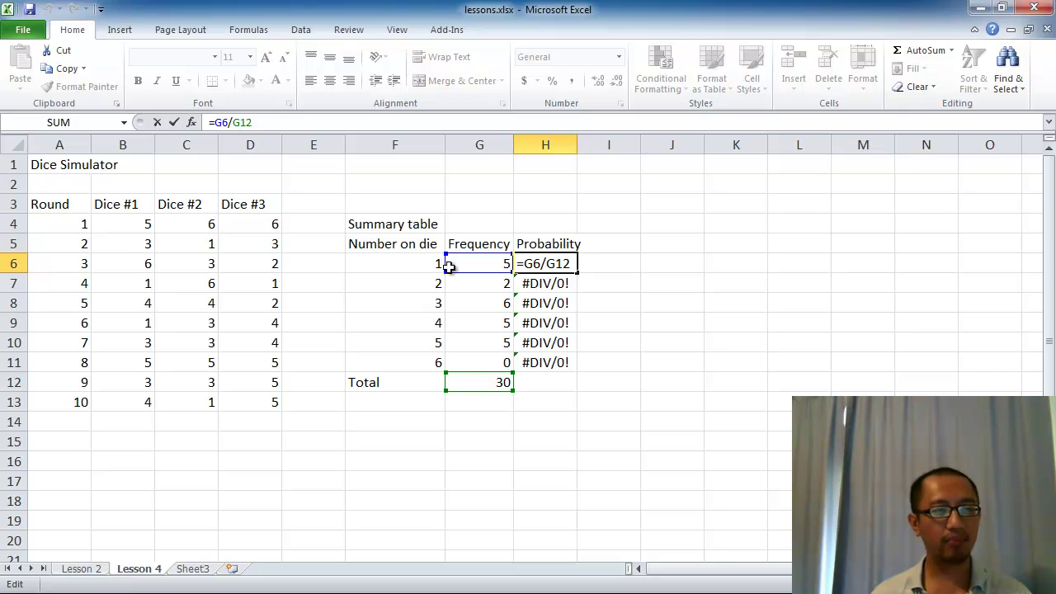
{"action": "key", "text": "ctrl+Return"}
{"action": "left_click", "coordinate": [538, 284]}
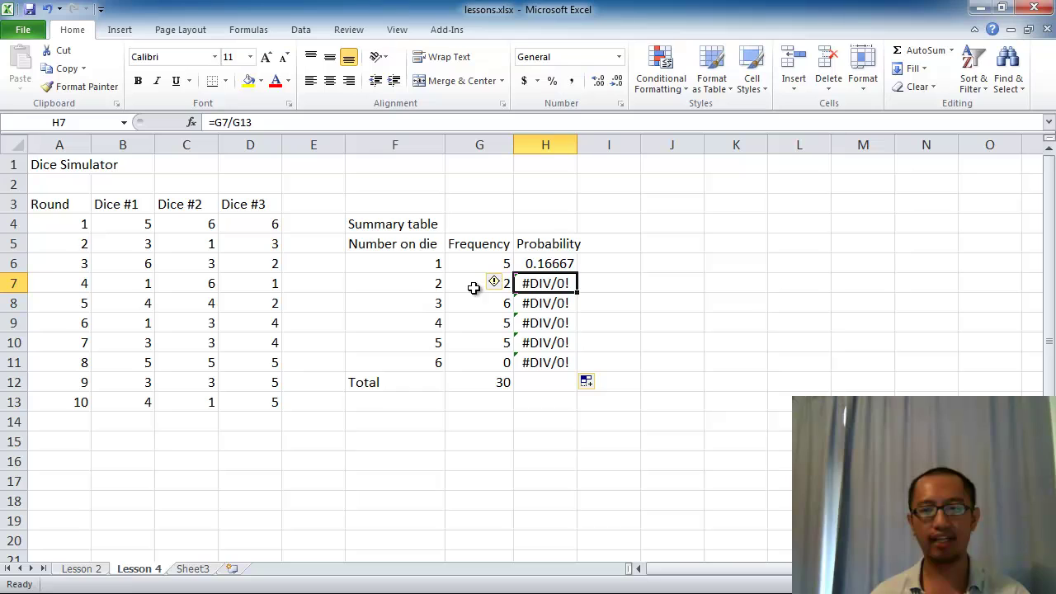
{"action": "left_click", "coordinate": [470, 285]}
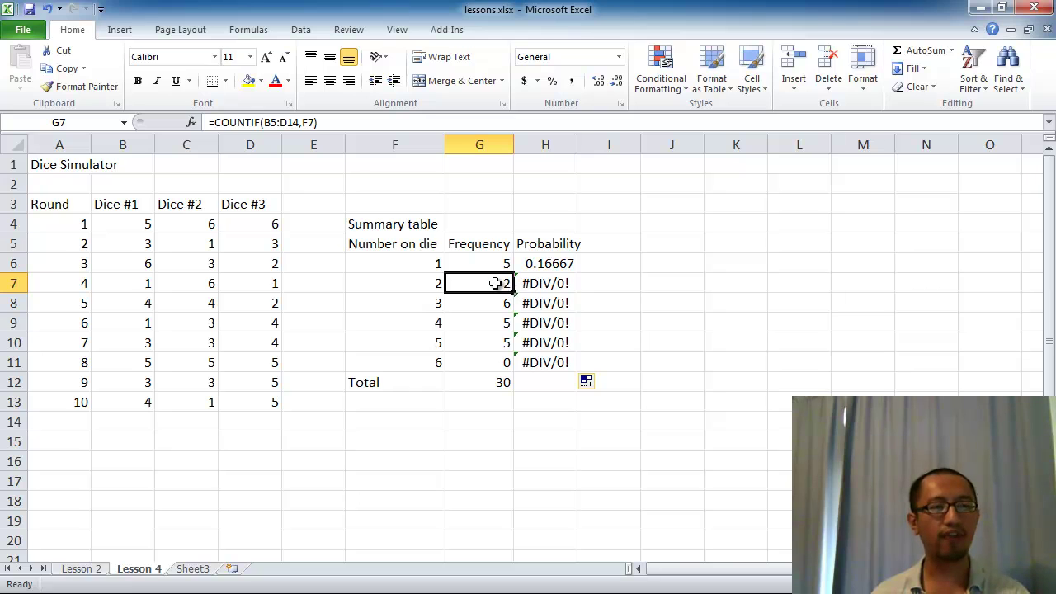
{"action": "left_click", "coordinate": [548, 286]}
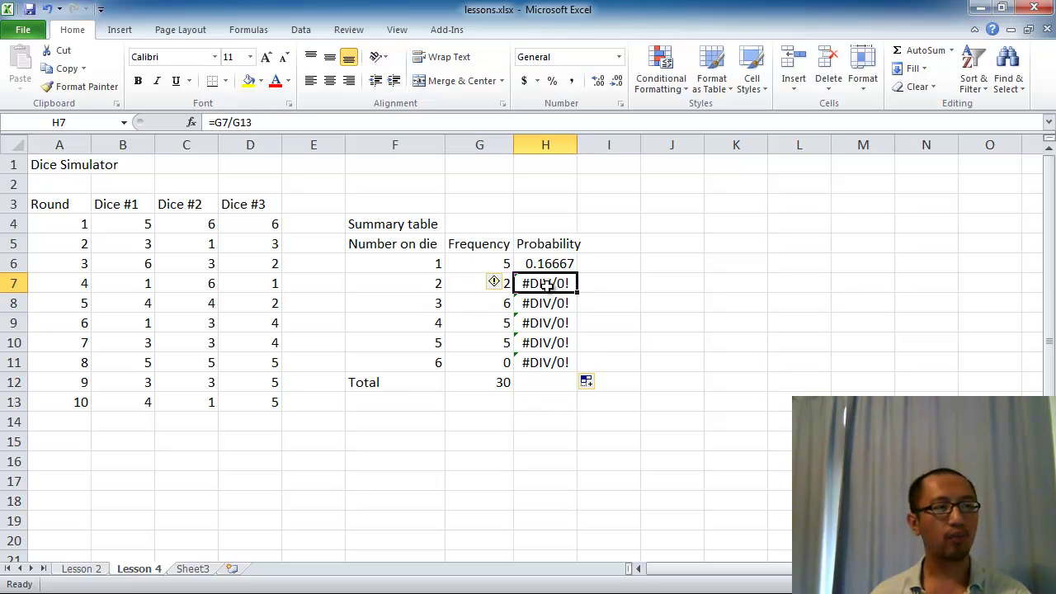
Step: Lock the row of the total in the H6 formula, making it =G6/G$12, and fill it down to H11
{"action": "left_click", "coordinate": [544, 264]}
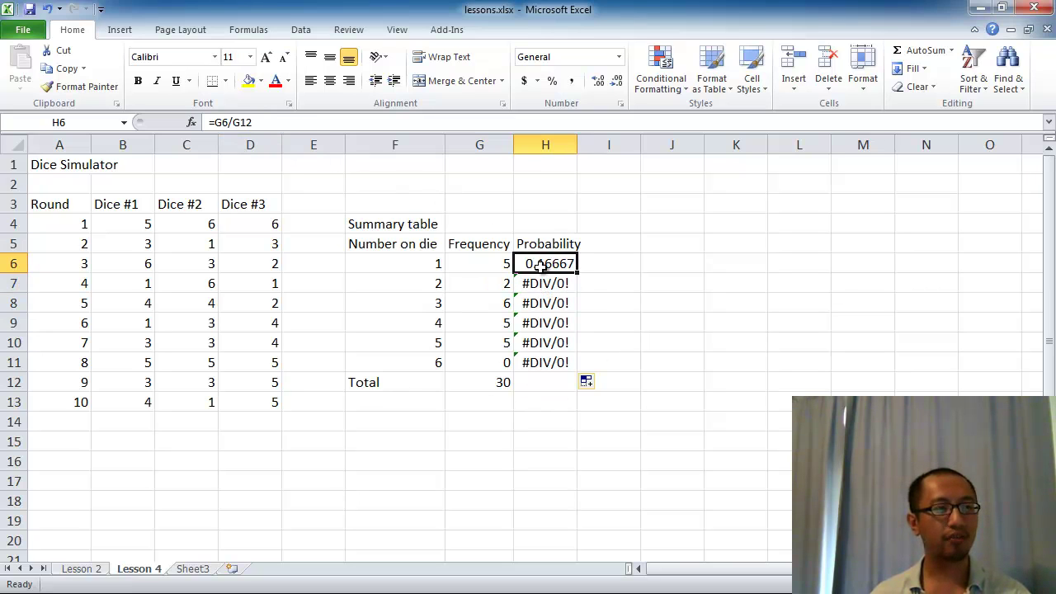
{"action": "left_click", "coordinate": [241, 122]}
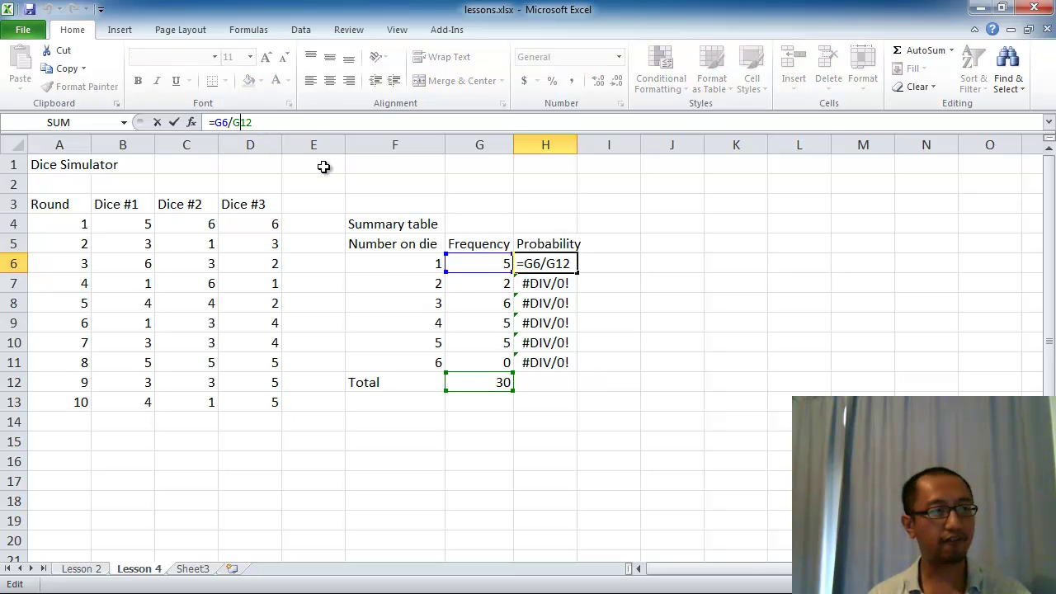
{"action": "type", "text": "$"}
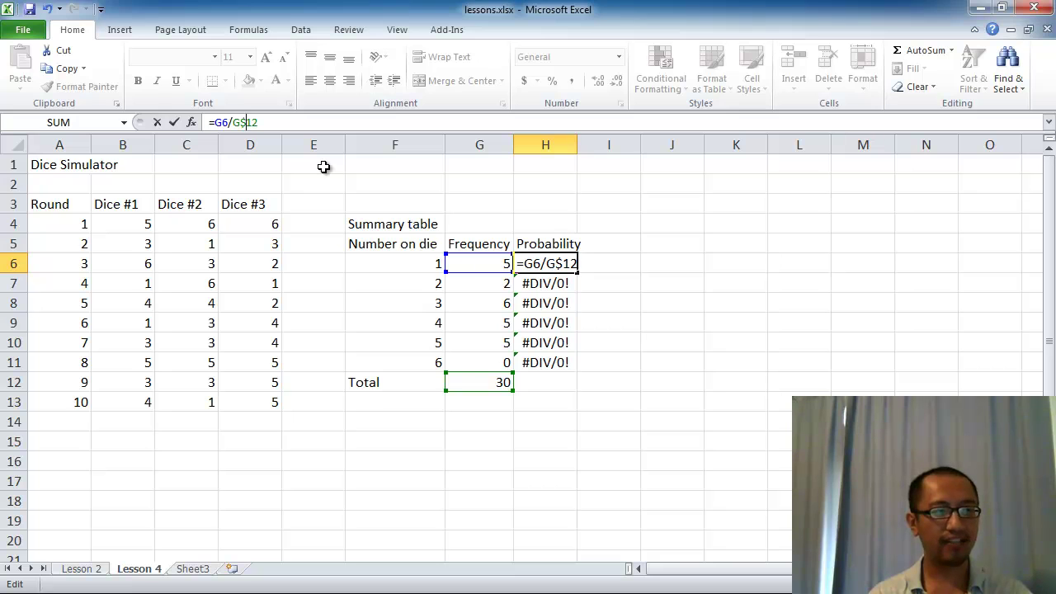
{"action": "key", "text": "Return"}
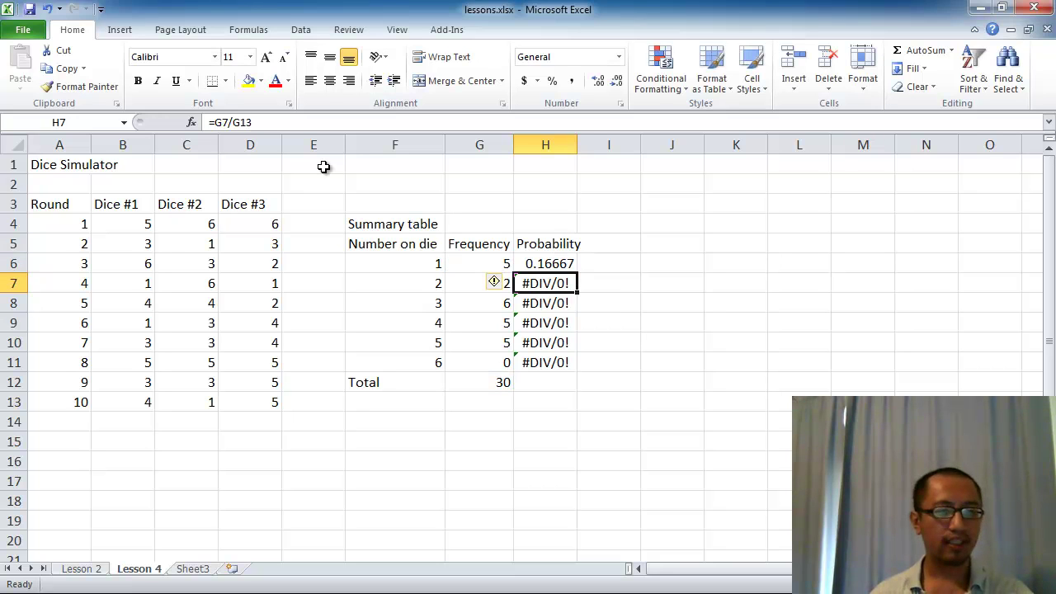
{"action": "left_click", "coordinate": [572, 266]}
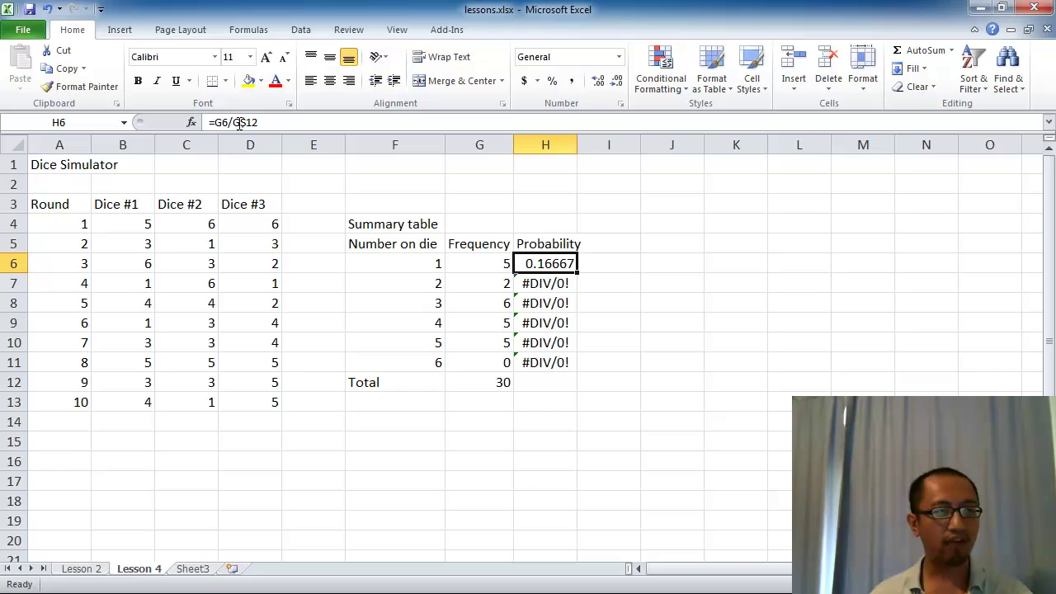
{"action": "left_click_drag", "start_coordinate": [577, 271], "coordinate": [574, 375]}
Step: Inspect the cell references in the filled probability formulas across H6:H11
{"action": "left_click", "coordinate": [552, 284]}
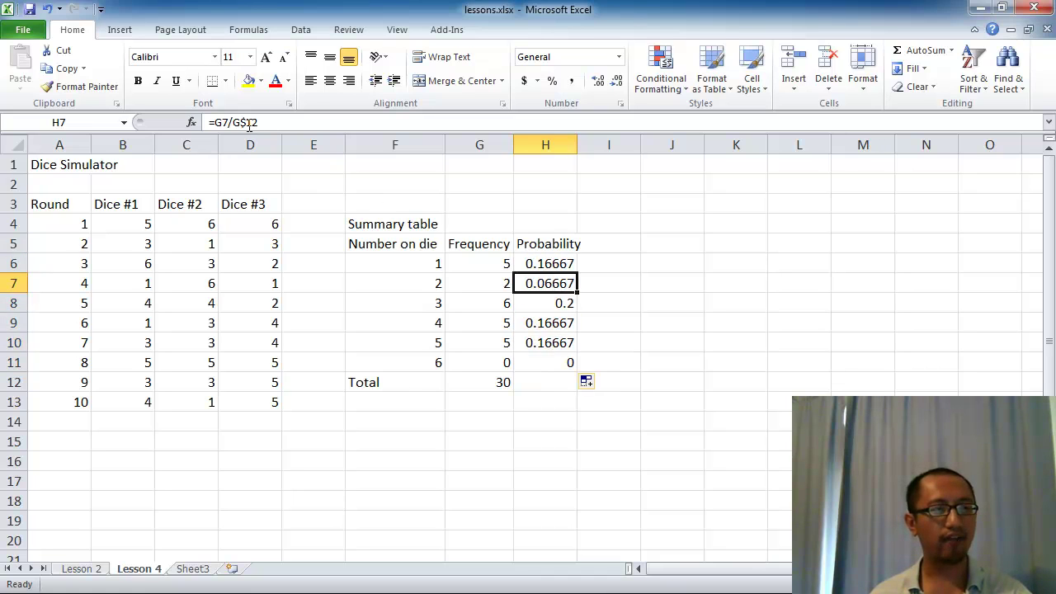
{"action": "left_click", "coordinate": [541, 306]}
{"action": "left_click", "coordinate": [546, 323]}
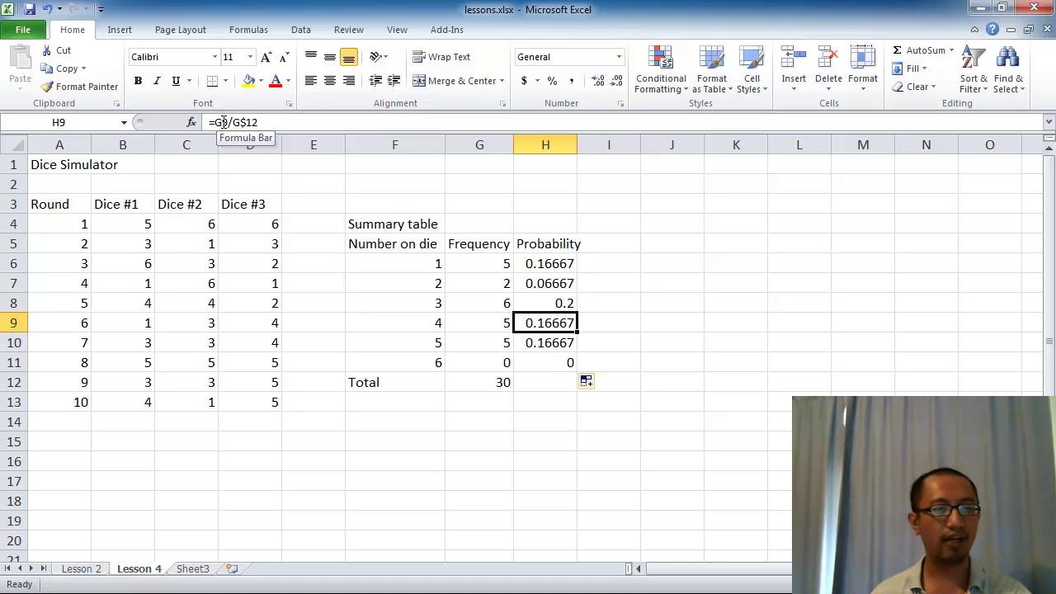
{"action": "left_click", "coordinate": [540, 265]}
{"action": "left_click", "coordinate": [563, 286]}
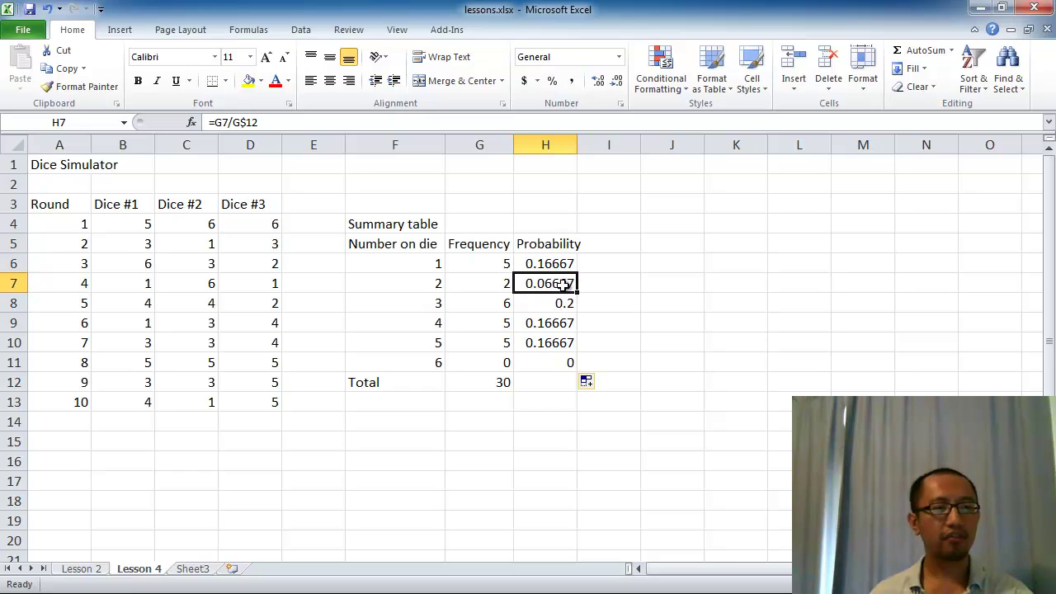
{"action": "left_click", "coordinate": [561, 364]}
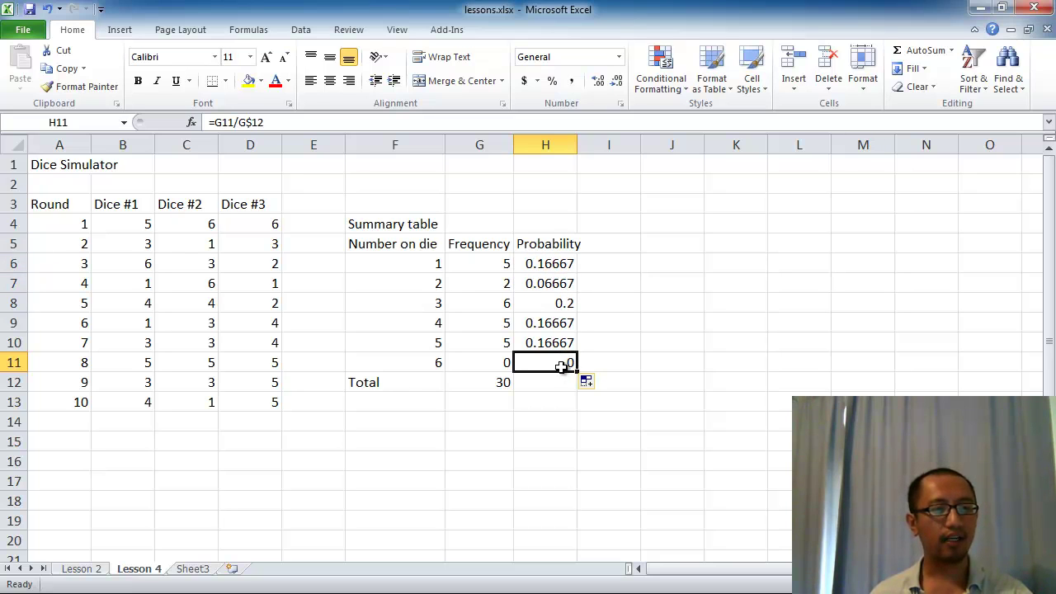
{"action": "left_click_drag", "start_coordinate": [549, 264], "coordinate": [551, 362]}
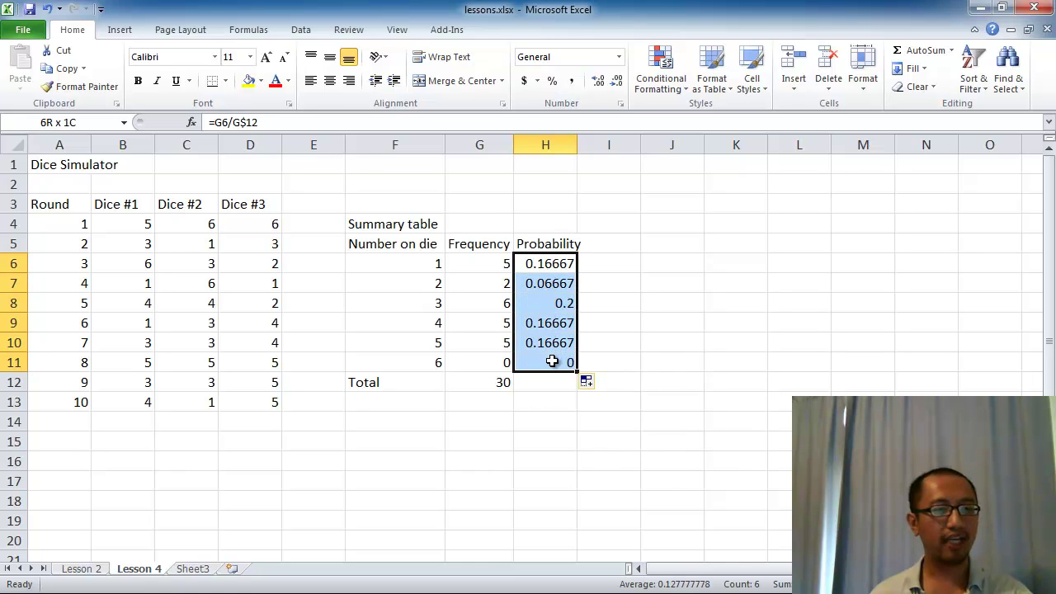
Step: Examine the summary table row for die number 6 and its probability formula in H11
{"action": "left_click", "coordinate": [552, 364]}
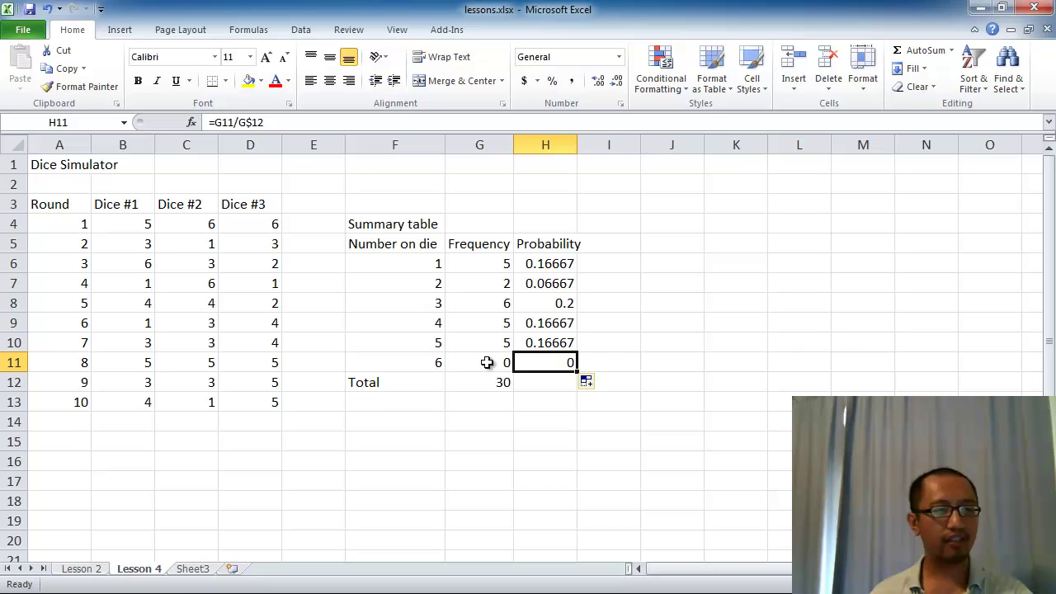
{"action": "left_click", "coordinate": [435, 362]}
{"action": "left_click", "coordinate": [537, 363]}
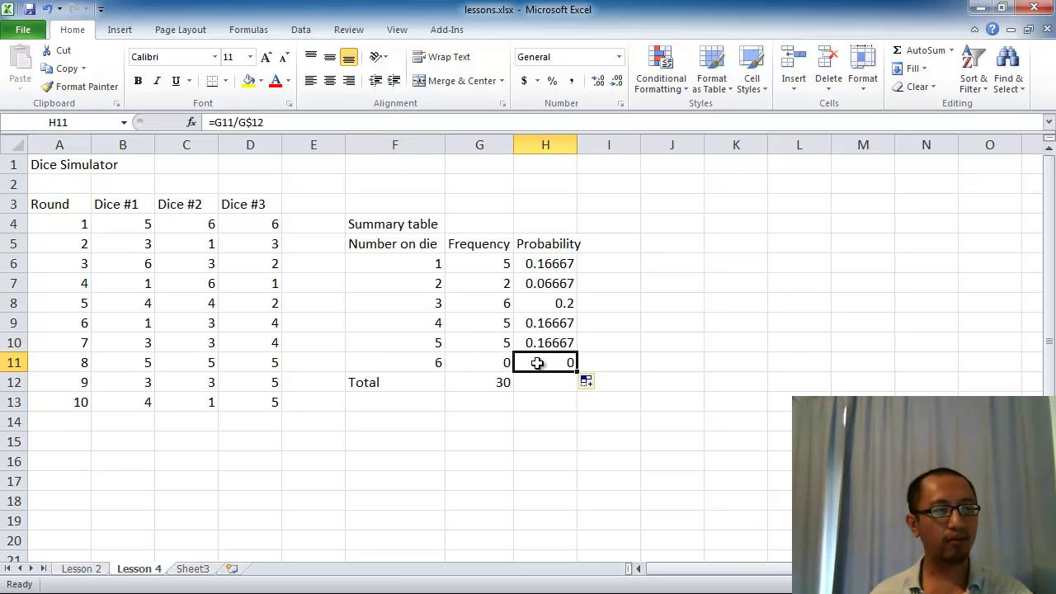